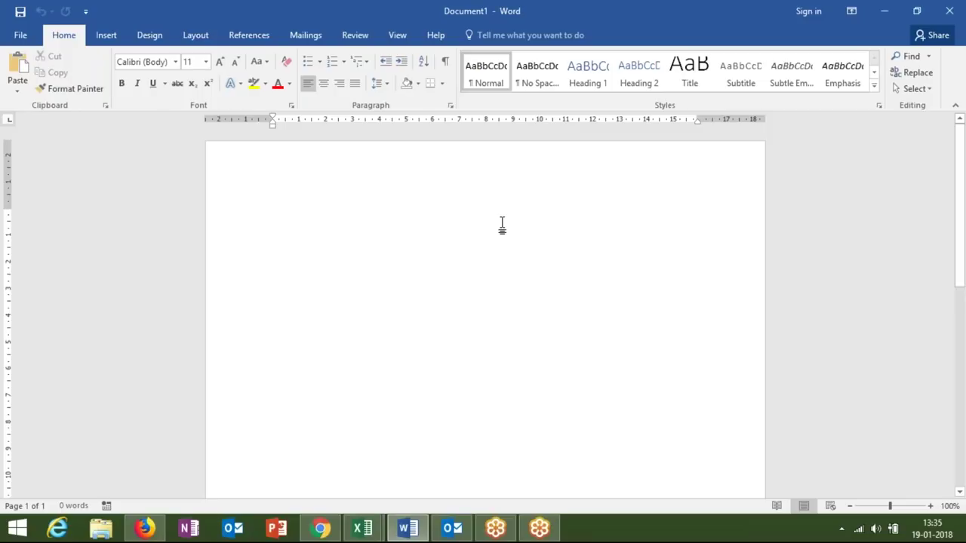
Step: Generate five paragraphs (239 words) of sample text with the =rand() formula
text(a)
key(BackSpace)
text(rand()
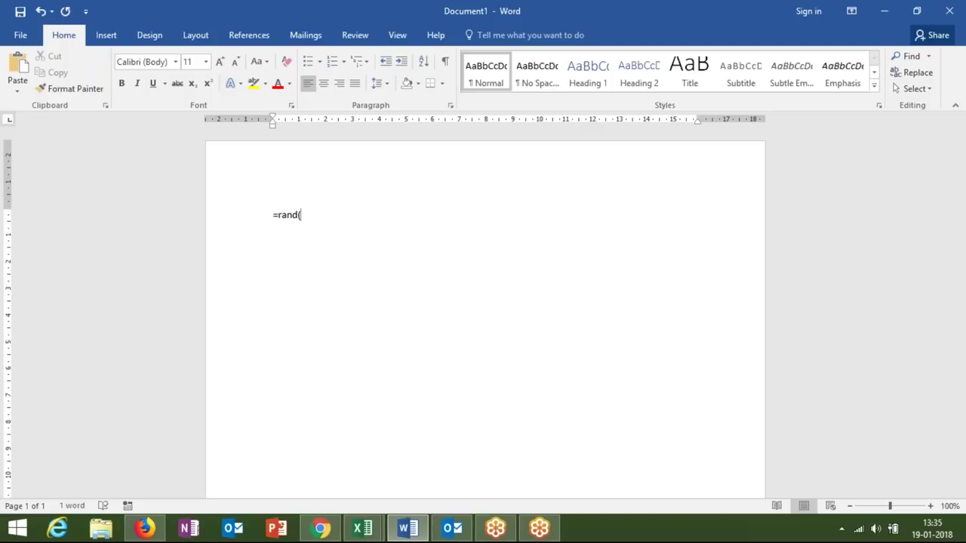
text())
key(Return)
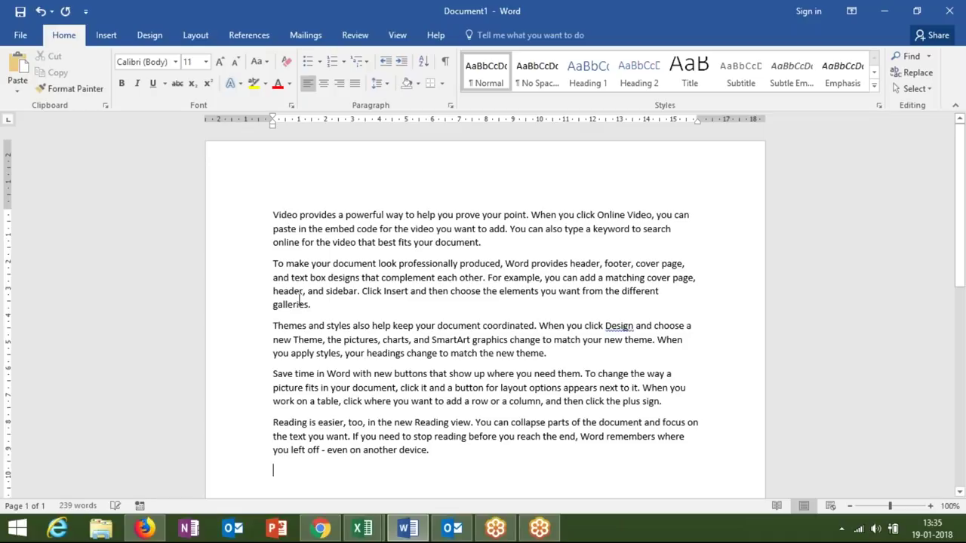
drag(316, 305, 268, 267)
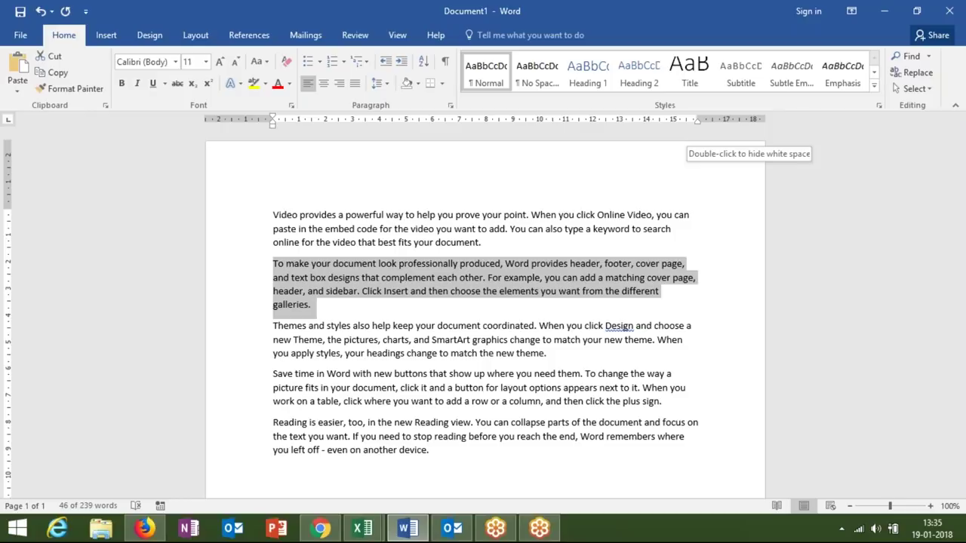
click(273, 469)
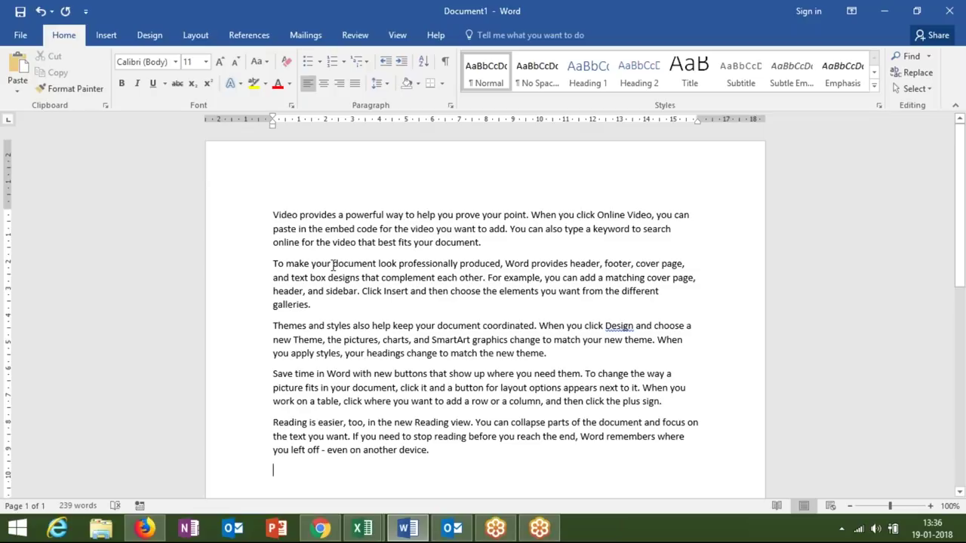
click(483, 243)
drag(311, 305, 274, 264)
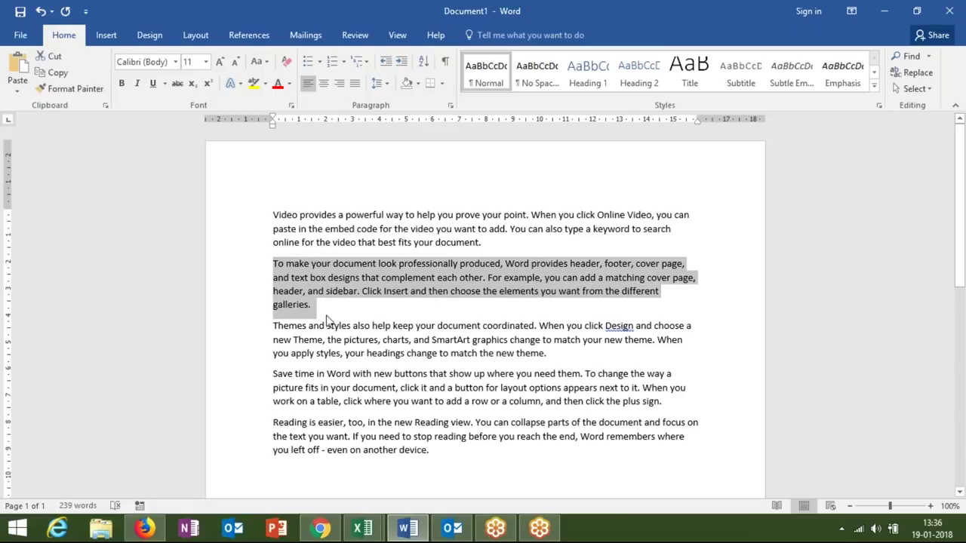
key(Right)
click(274, 264)
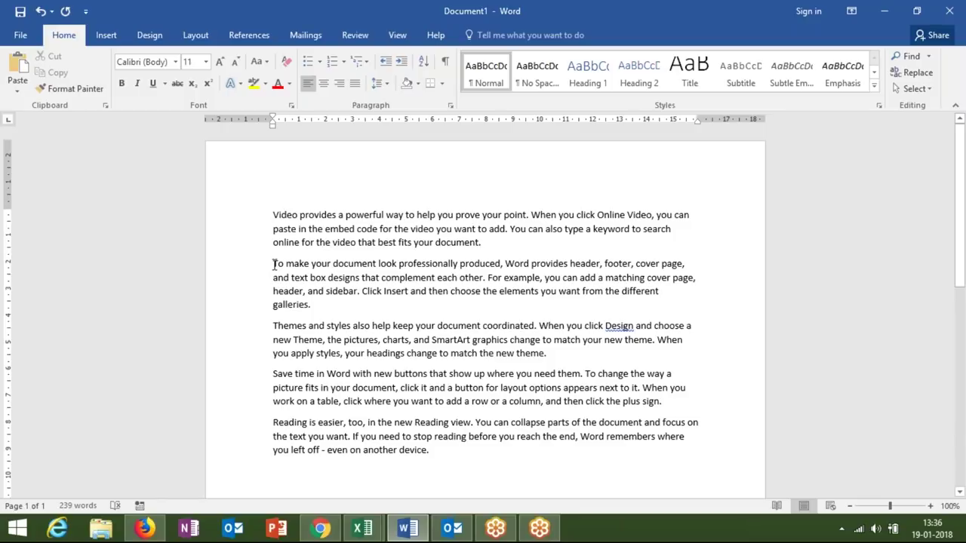
drag(274, 264, 317, 304)
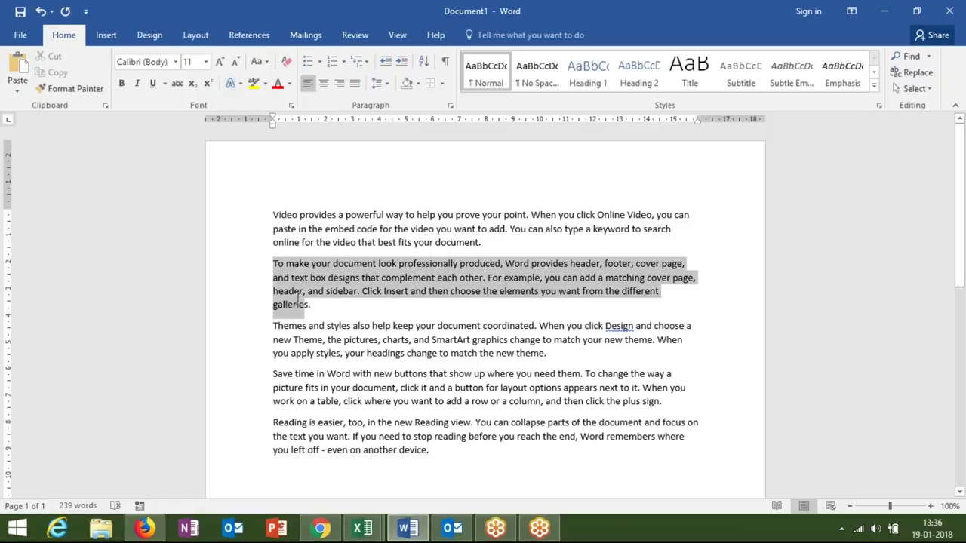
mouse_move(316, 304)
mouse_down()
mouse_move(274, 264)
mouse_move(315, 311)
mouse_up()
Step: Select the word 'To', then the whole second paragraph, with double- and triple-clicks
click(259, 279)
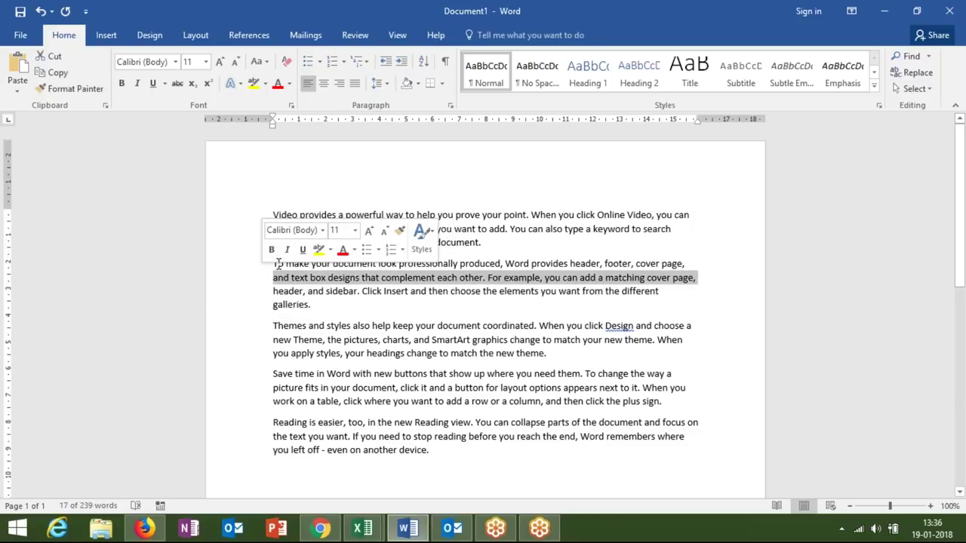
click(279, 276)
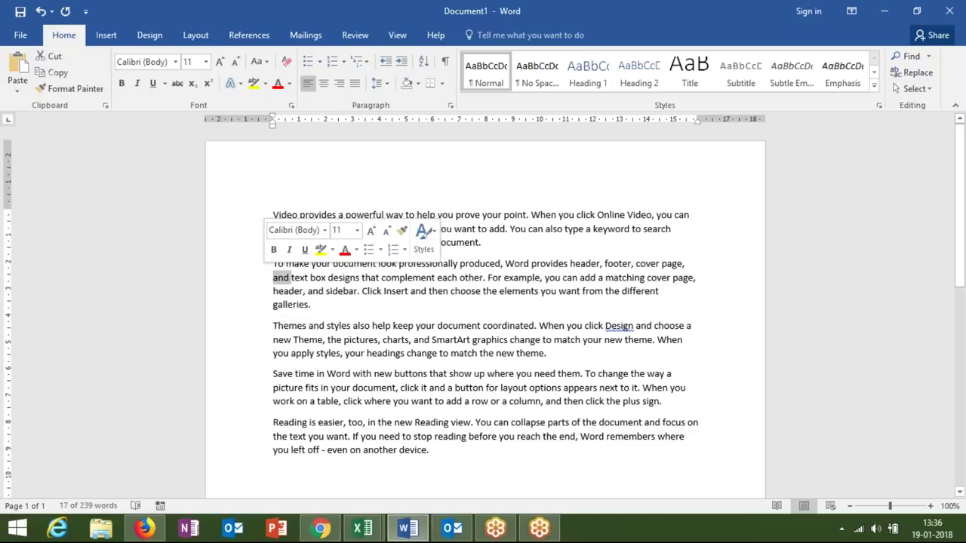
double_click(277, 264)
click(277, 264)
triple_click(277, 263)
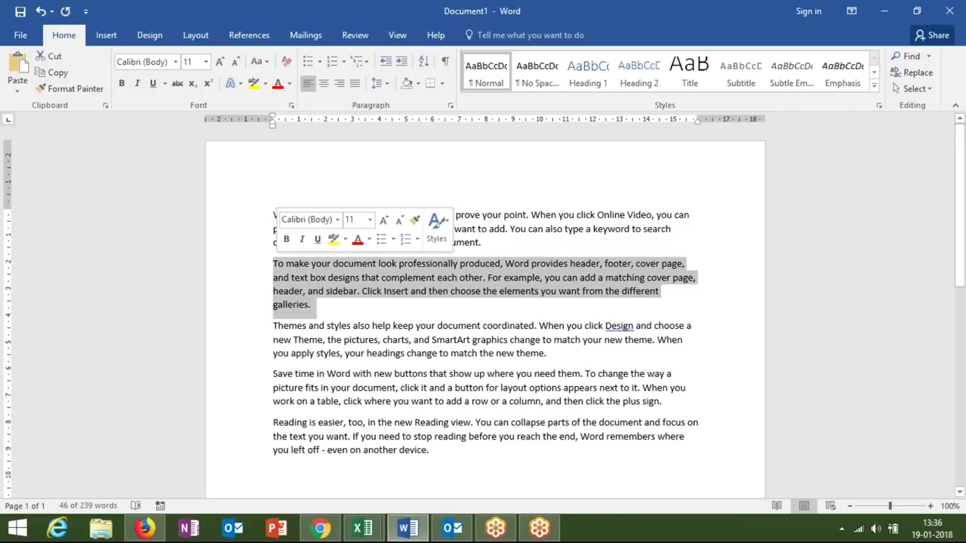
click(277, 264)
double_click(277, 264)
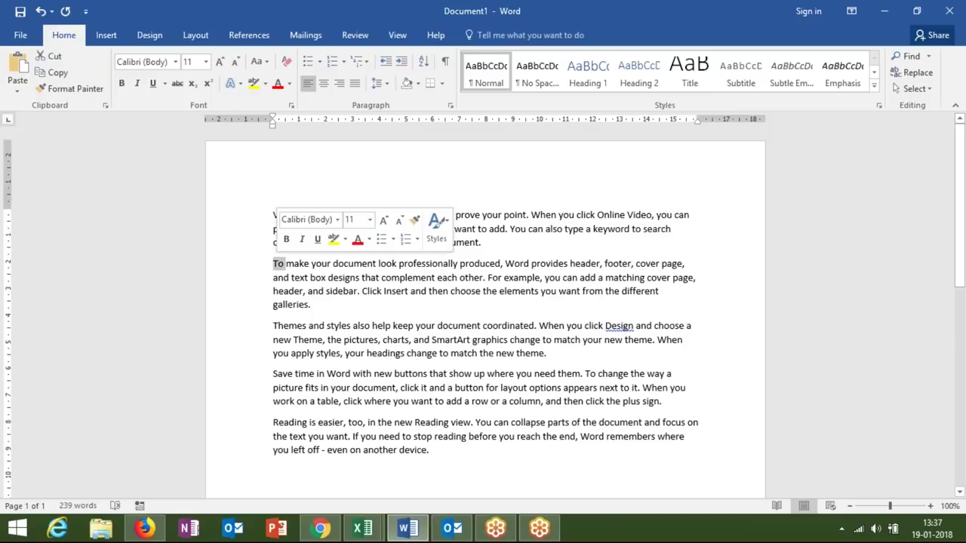
triple_click(277, 264)
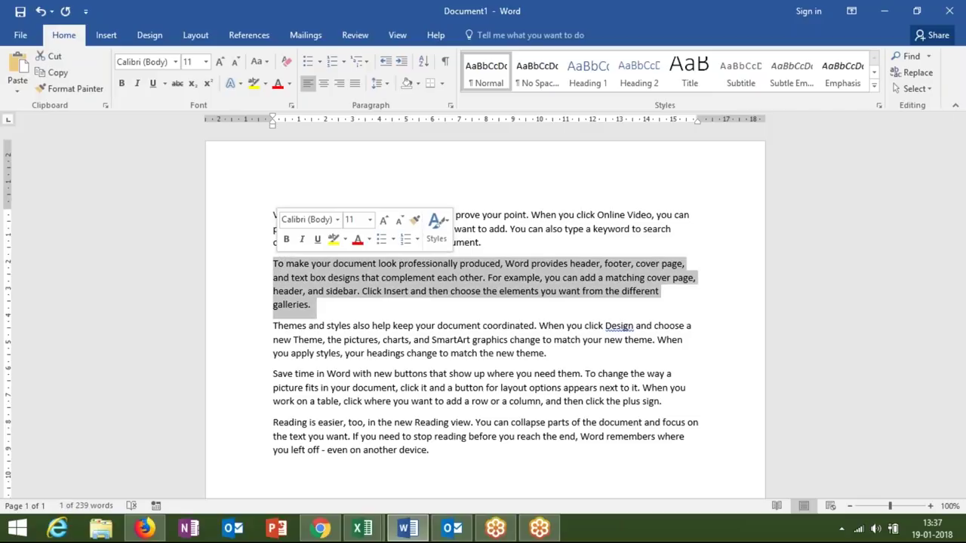
Step: Select the words 'header', 'To', 'make' and 'your', then the paragraph, then only 'To'
click(294, 291)
double_click(289, 290)
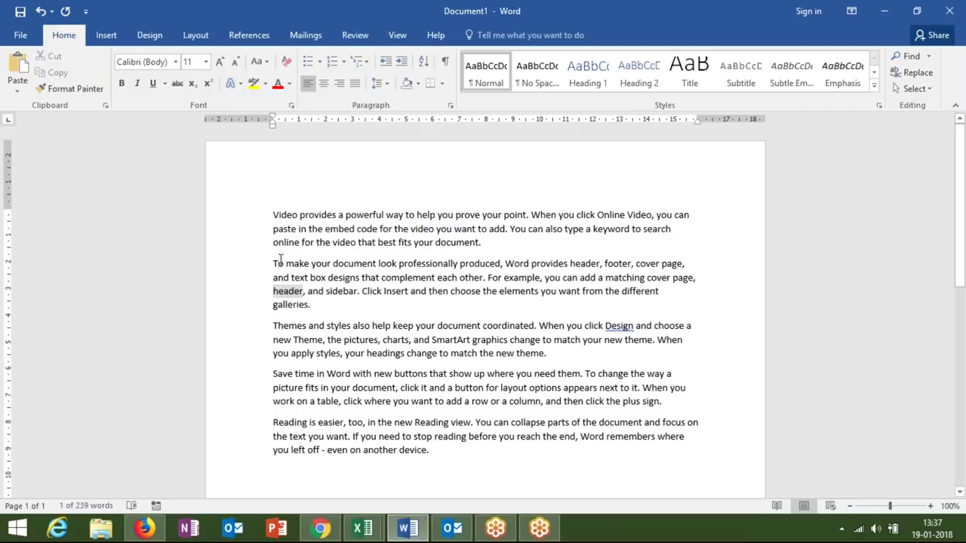
double_click(279, 263)
double_click(299, 264)
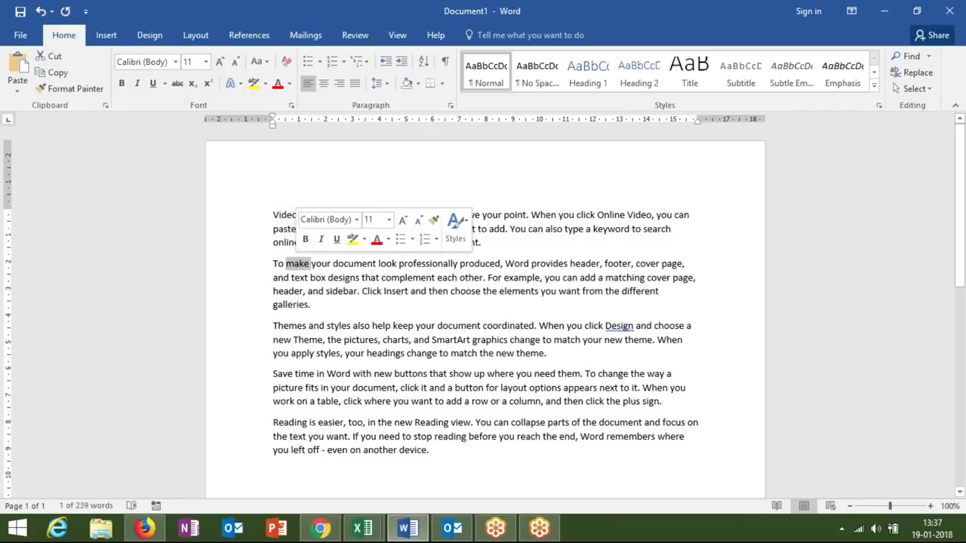
double_click(321, 264)
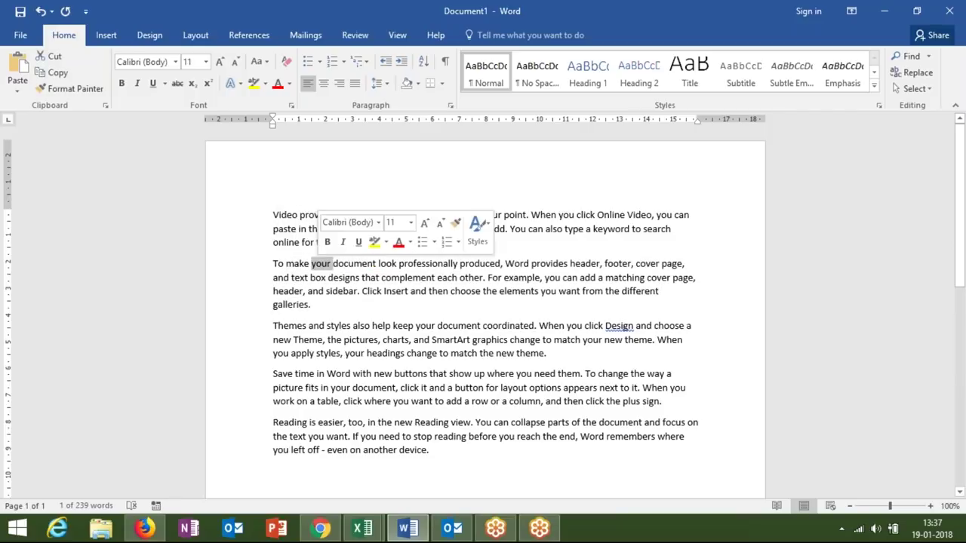
triple_click(281, 263)
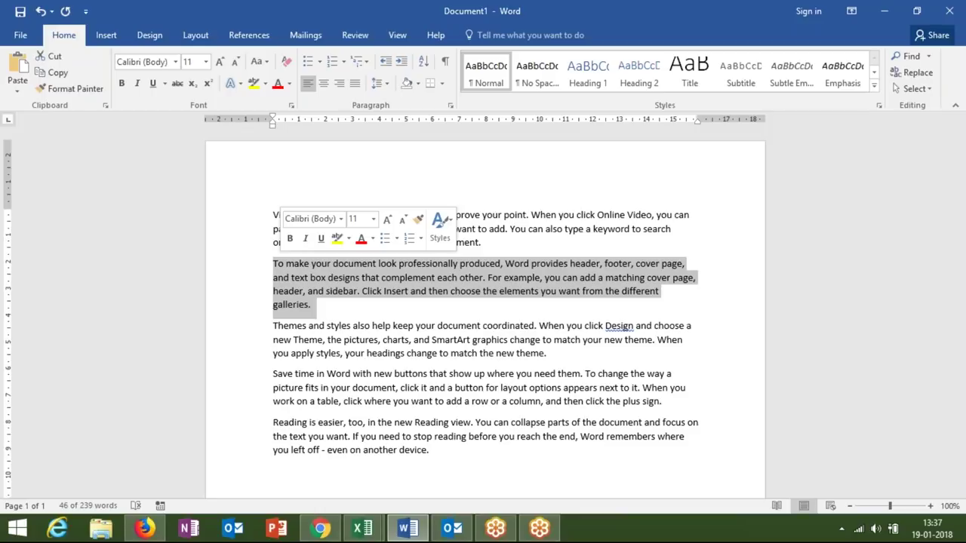
click(277, 264)
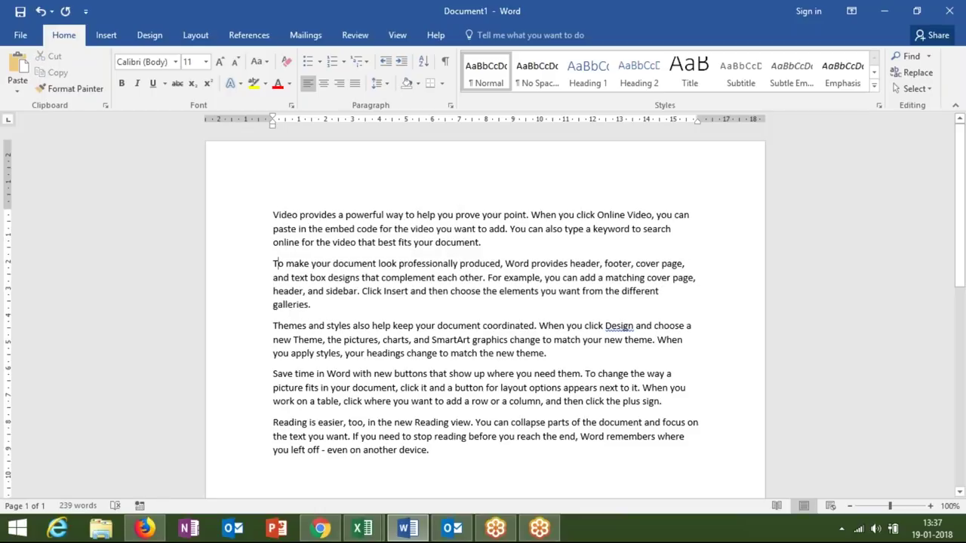
drag(273, 264, 279, 265)
drag(279, 269, 312, 304)
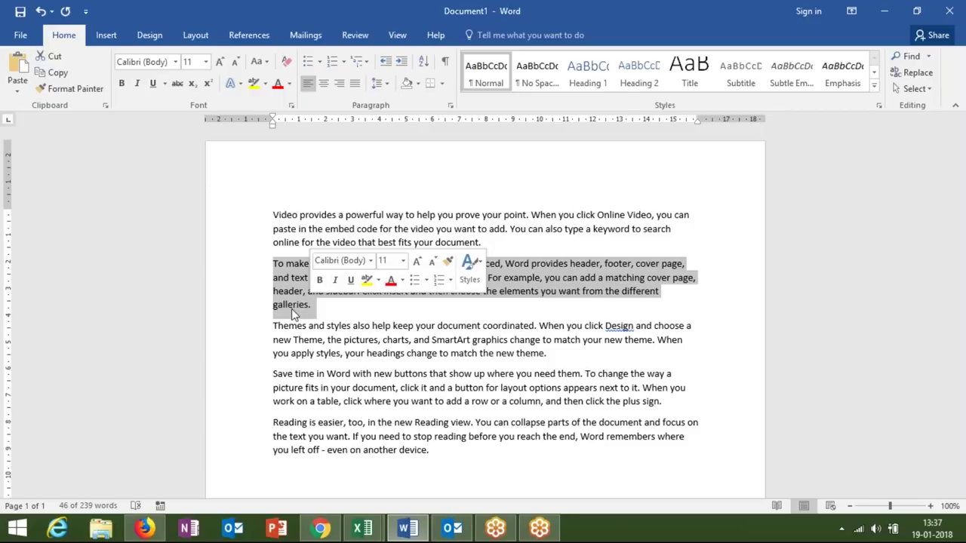
click(279, 264)
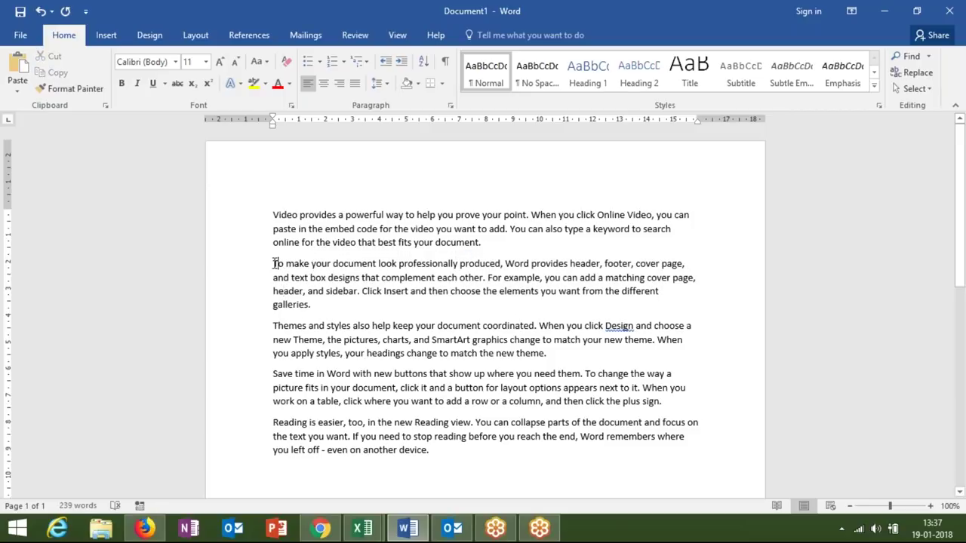
drag(274, 264, 314, 305)
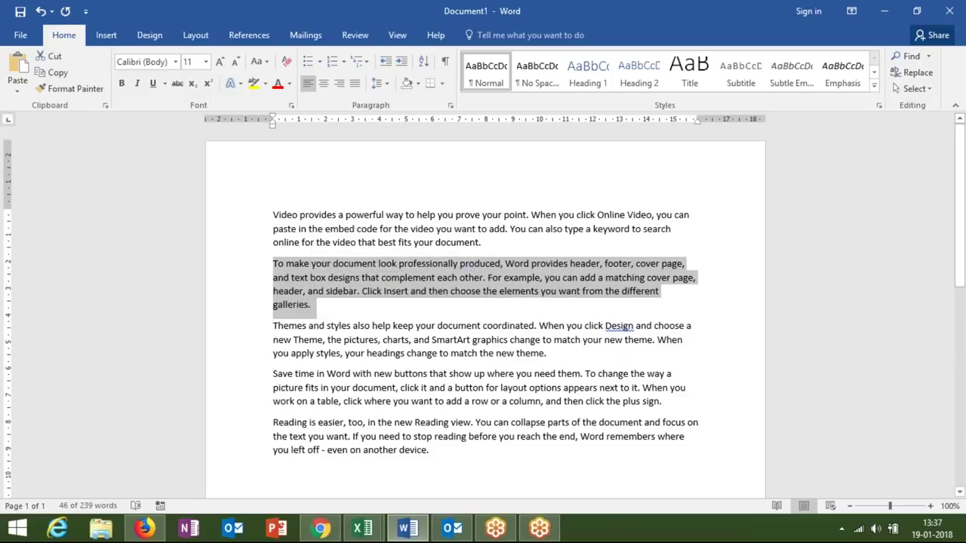
key(Left)
triple_click(278, 263)
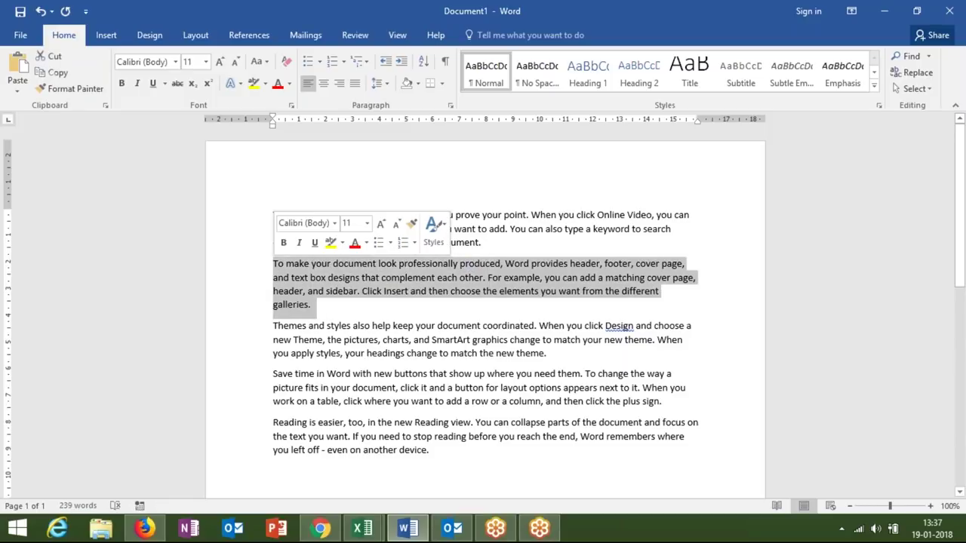
double_click(278, 264)
double_click(279, 277)
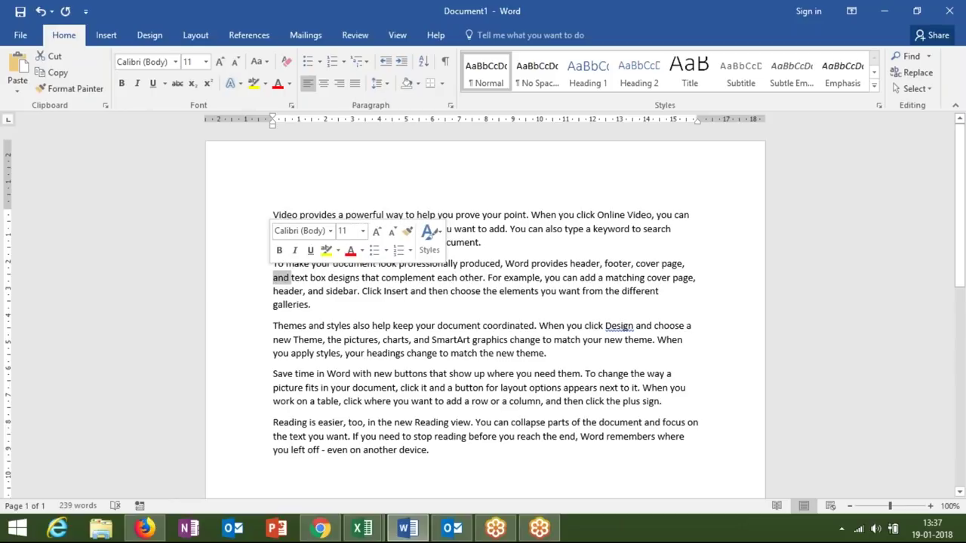
click(269, 264)
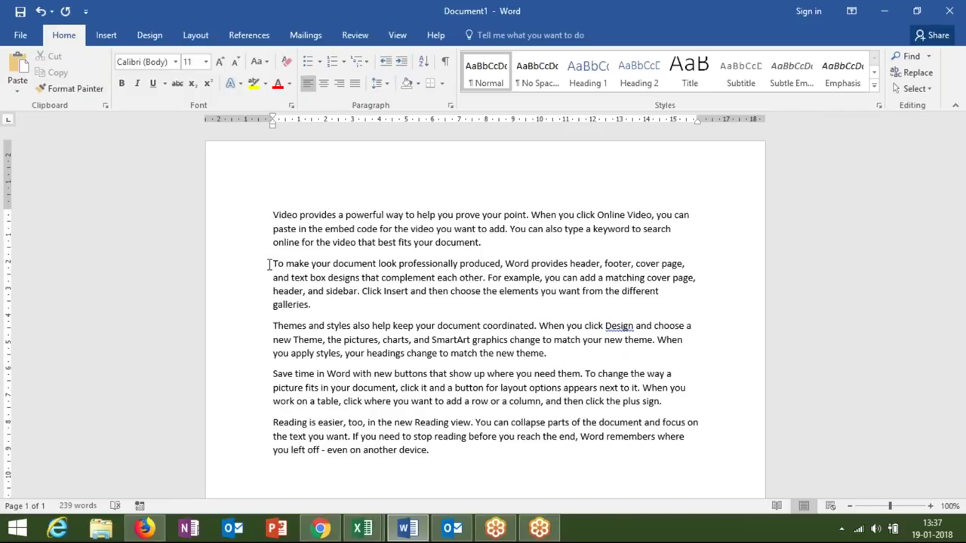
drag(269, 264, 306, 264)
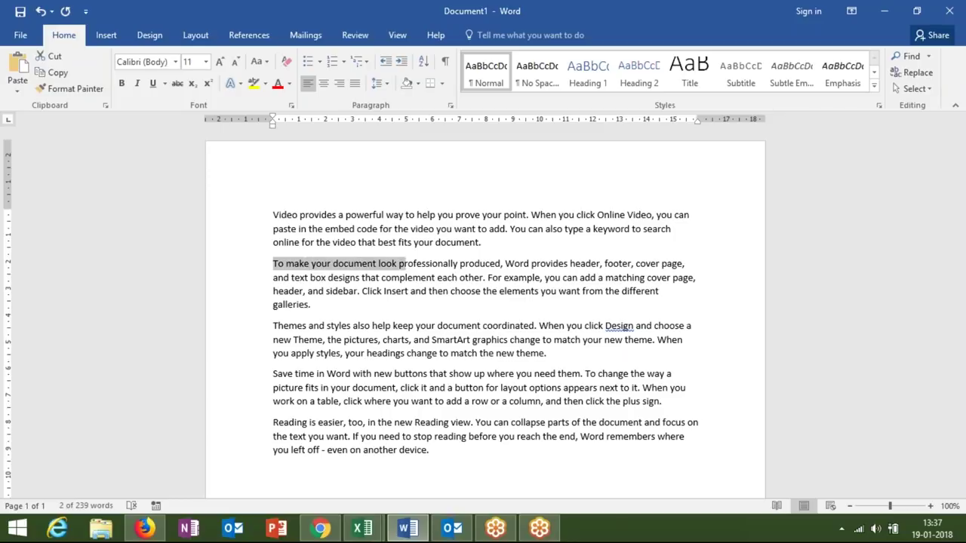
mouse_move(305, 264)
mouse_down()
mouse_move(636, 265)
mouse_move(310, 278)
mouse_move(647, 277)
mouse_move(308, 291)
mouse_move(631, 291)
mouse_move(273, 326)
mouse_move(313, 308)
mouse_up()
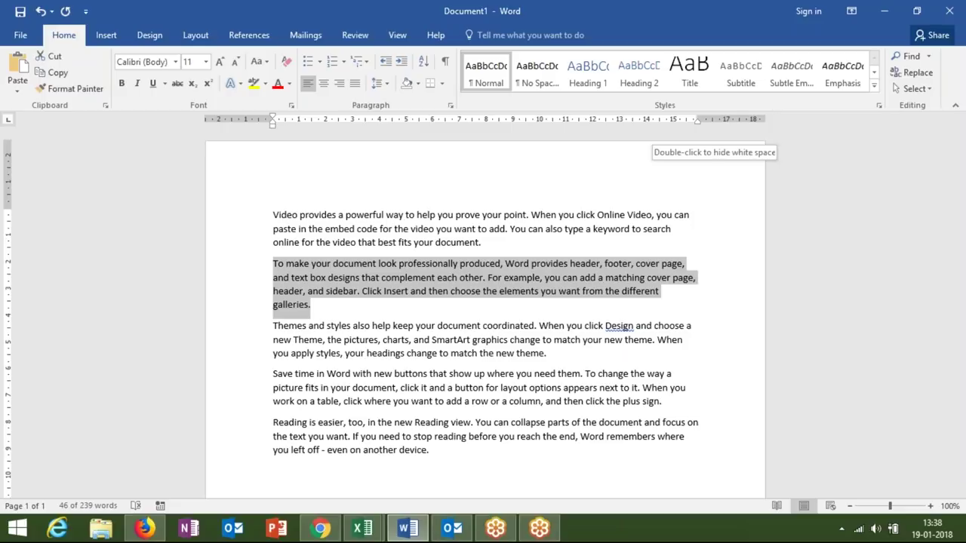
Step: Copy the second paragraph to the end of the document, then reselect the original
key(ctrl+c)
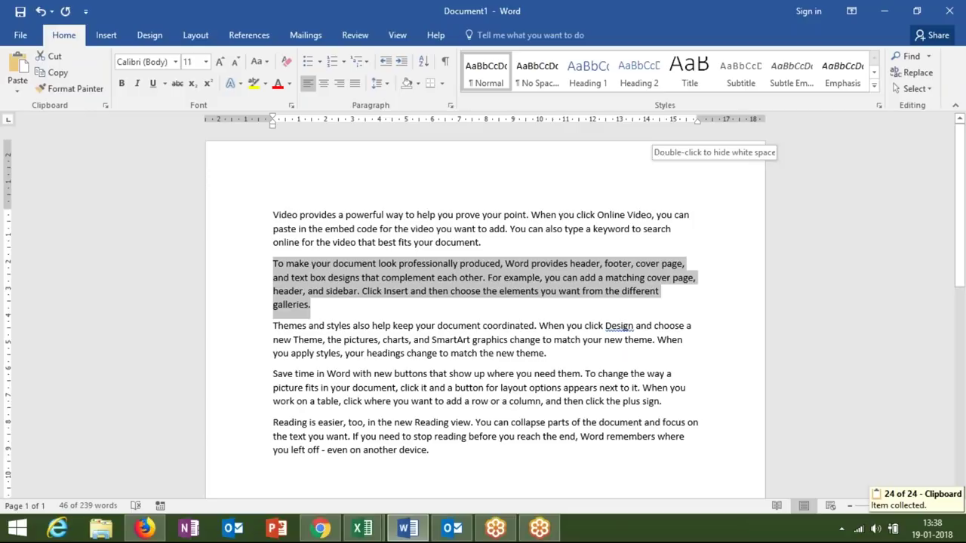
click(308, 326)
click(273, 470)
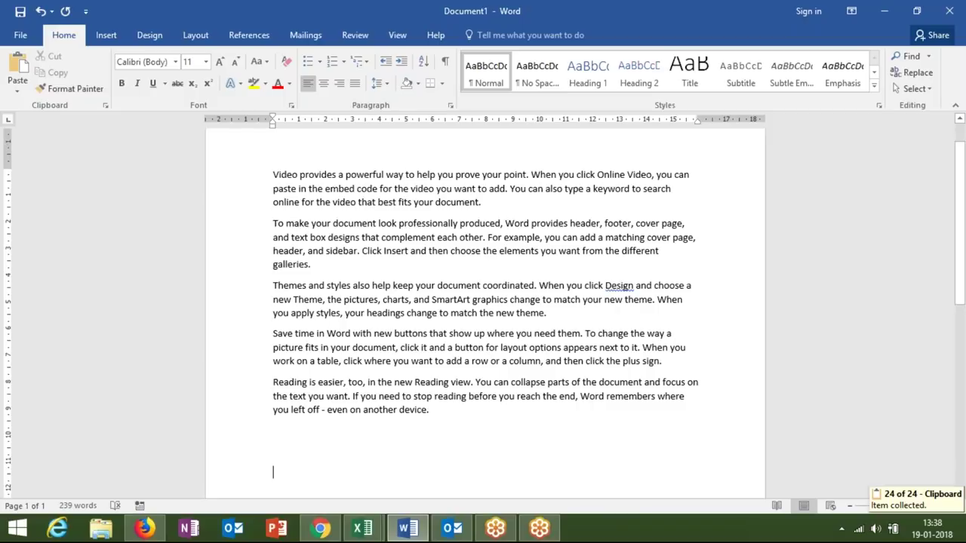
key(ctrl+v)
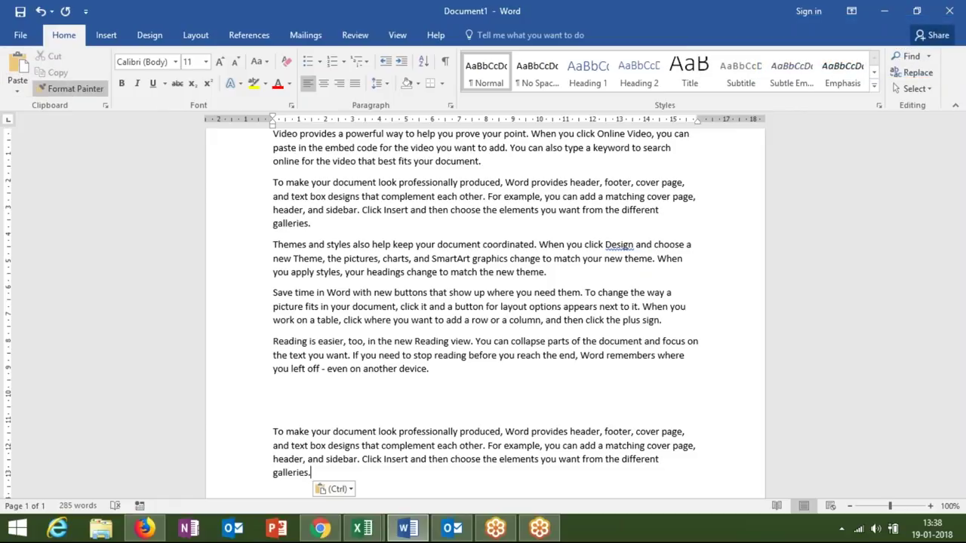
click(342, 246)
drag(320, 227, 273, 183)
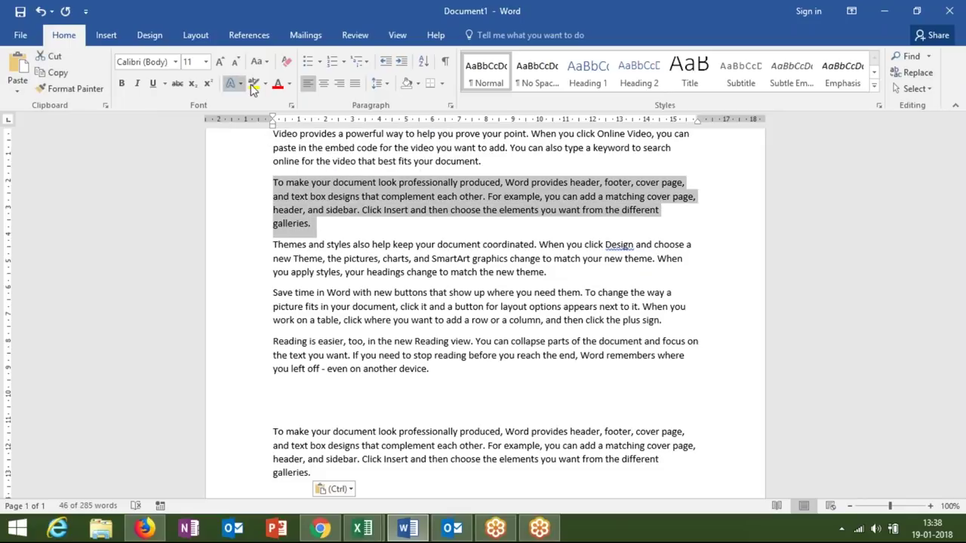
Step: Highlight the second paragraph in yellow and reselect the whole paragraph
click(254, 83)
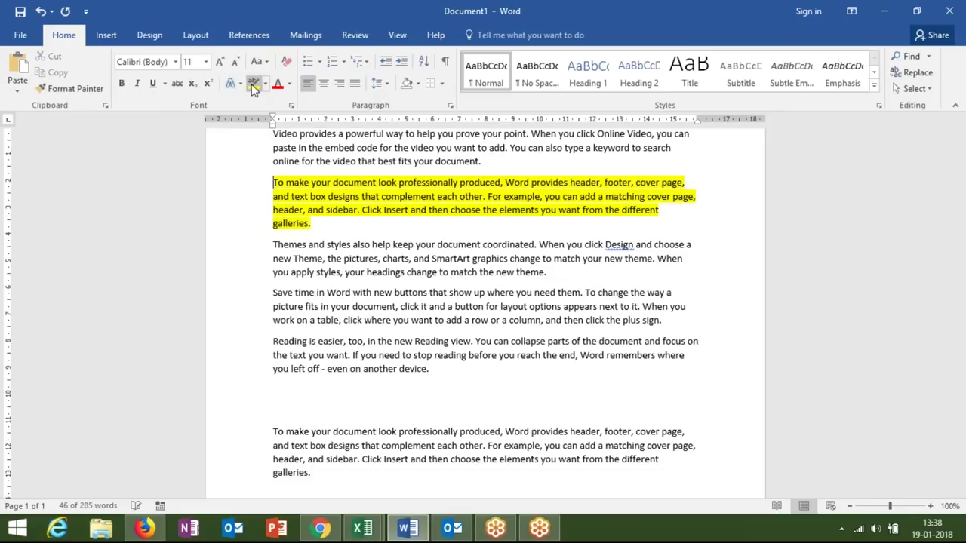
double_click(297, 182)
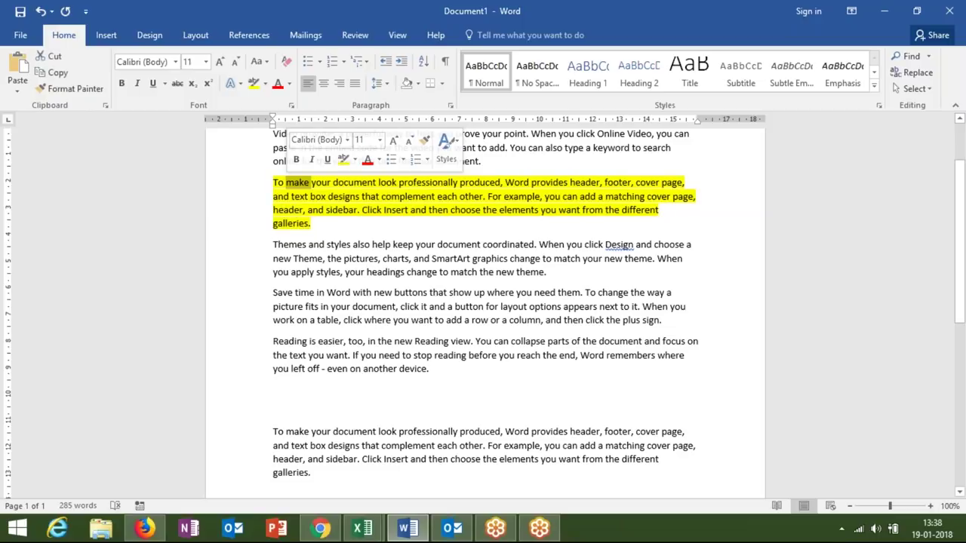
drag(320, 228, 273, 183)
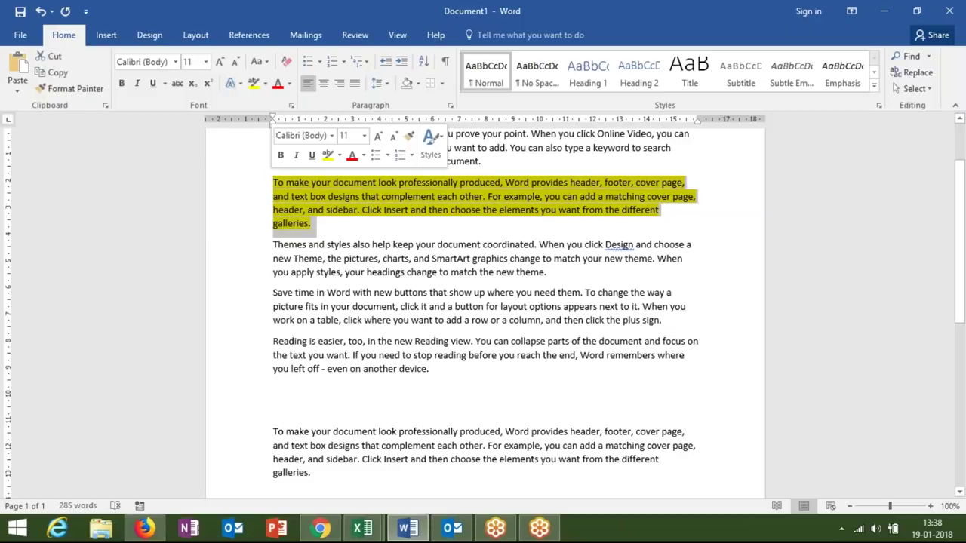
Step: Paste a copy of the highlighted paragraph on a new line at the document's end
click(63, 76)
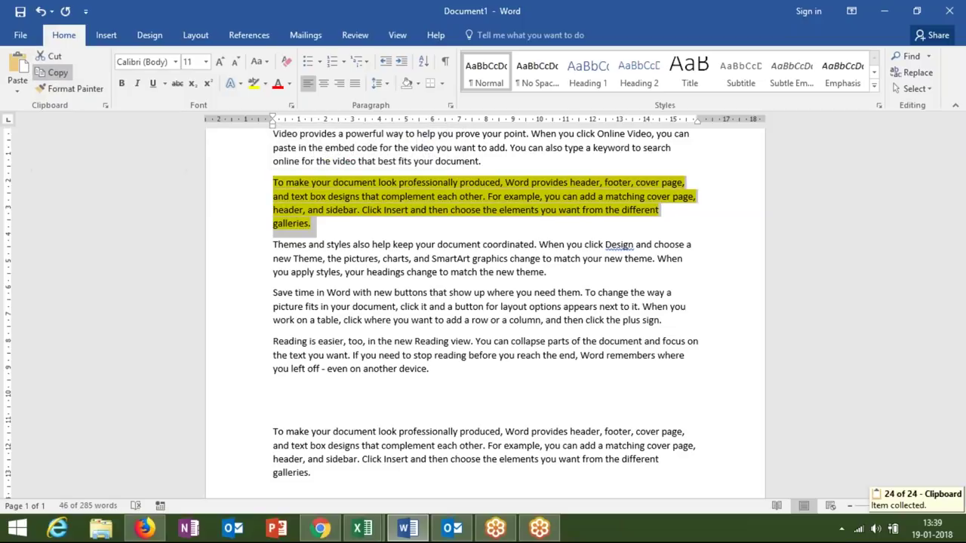
click(319, 472)
key(Return)
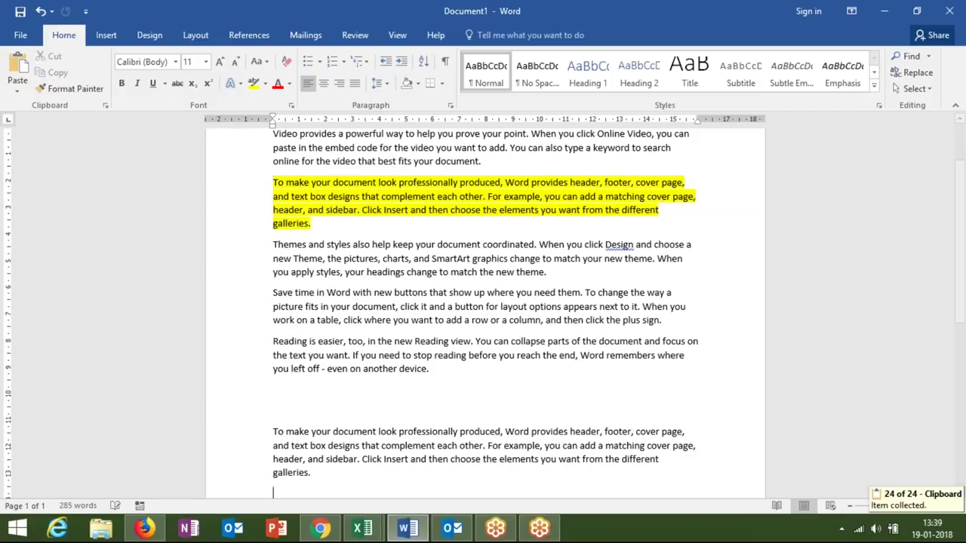
scroll(154, 246, down, 1)
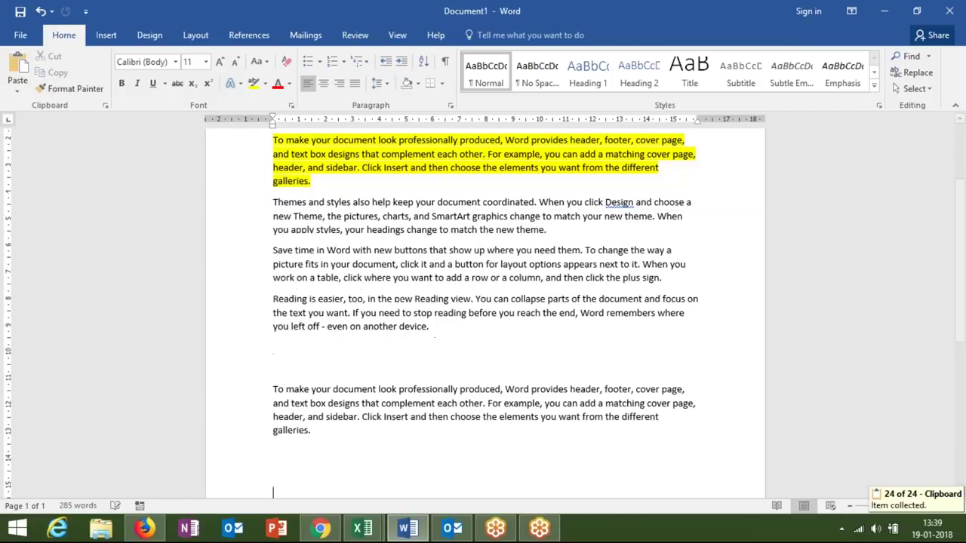
click(18, 66)
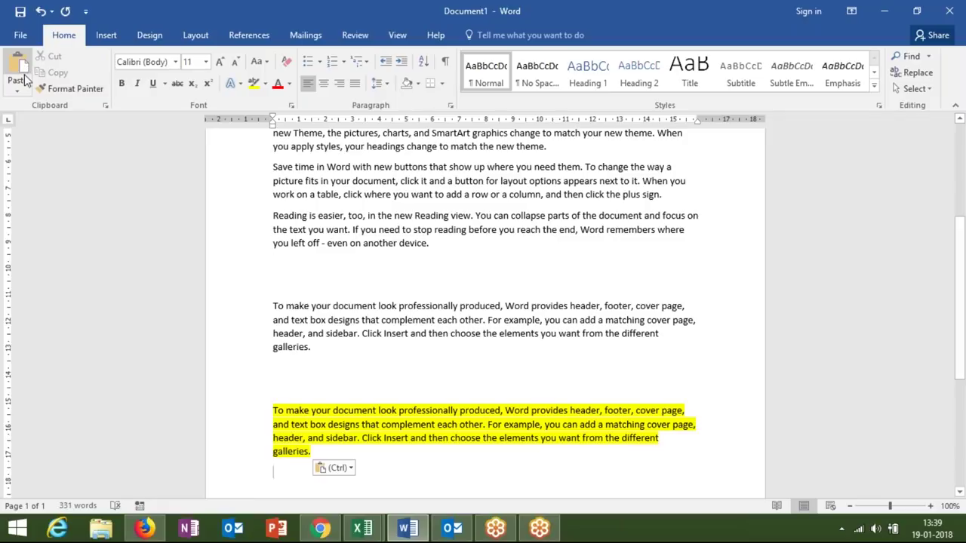
click(21, 89)
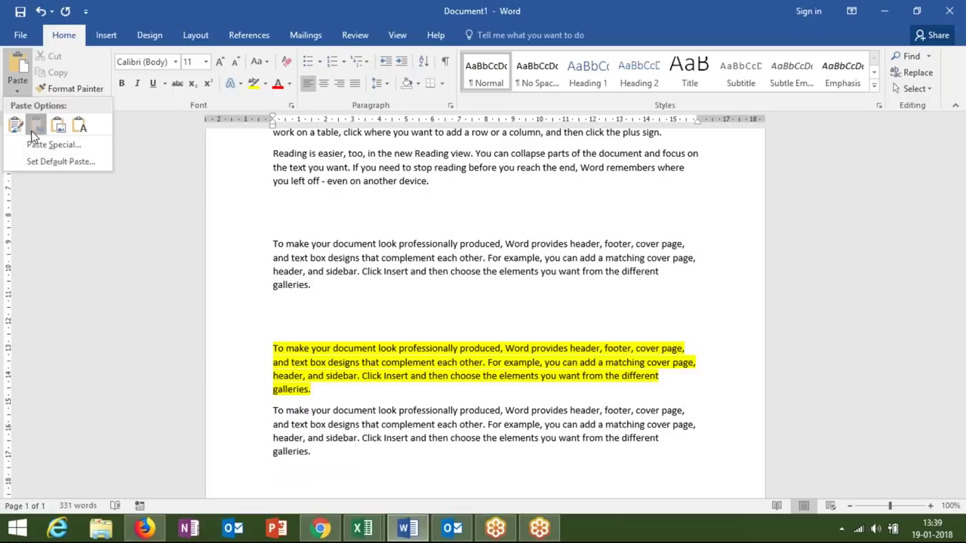
click(31, 131)
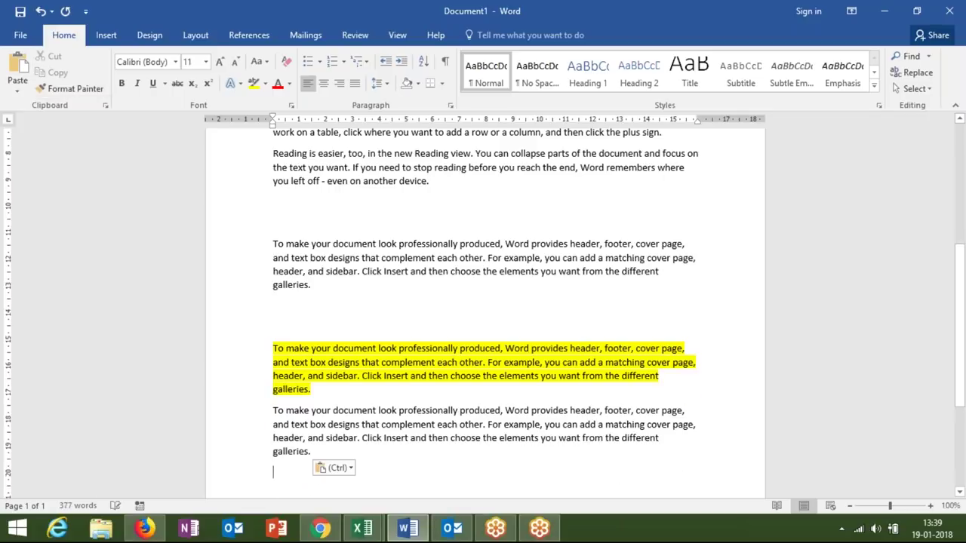
click(17, 85)
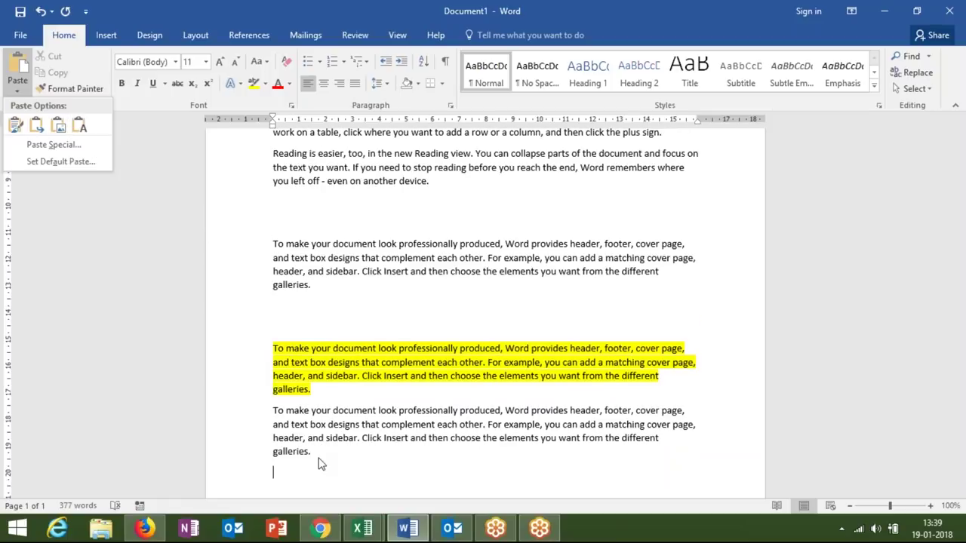
click(319, 464)
drag(316, 453, 274, 408)
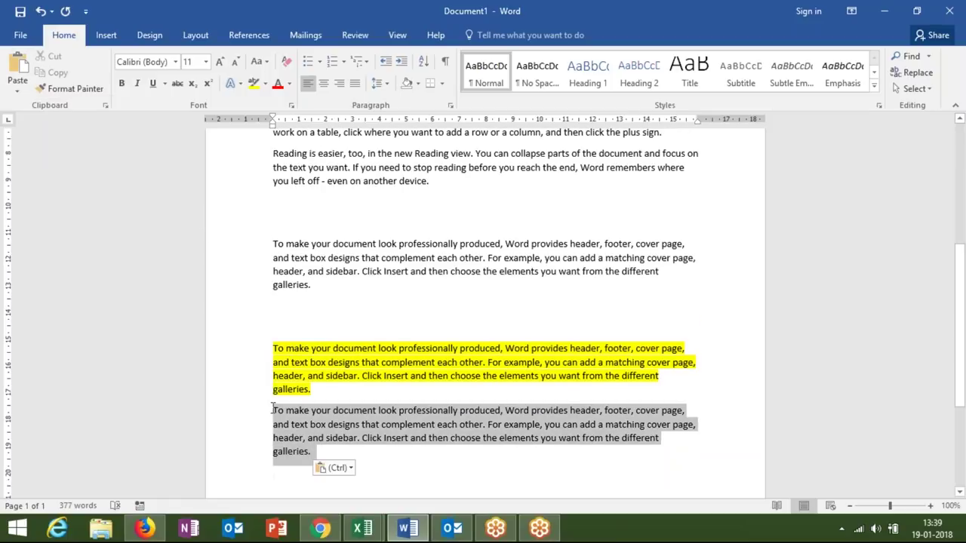
key(Delete)
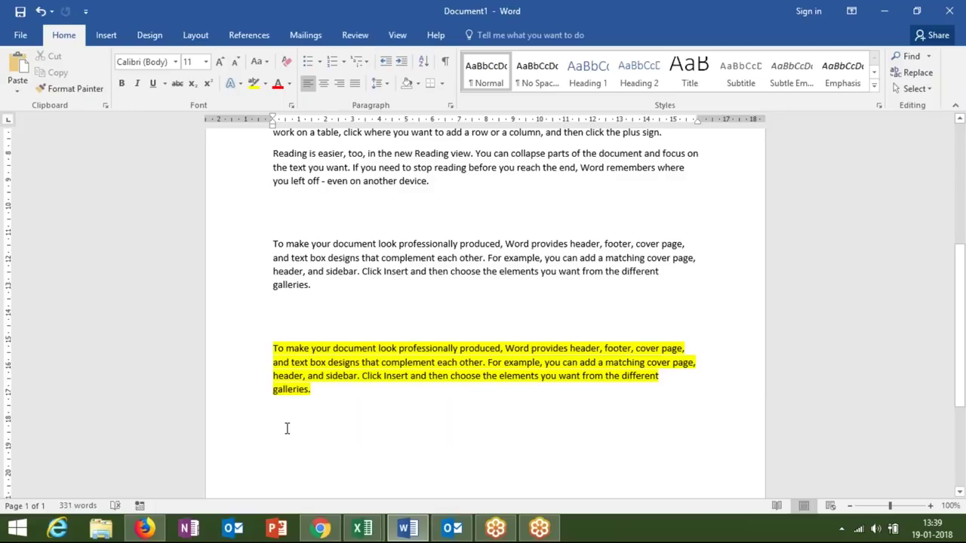
click(17, 89)
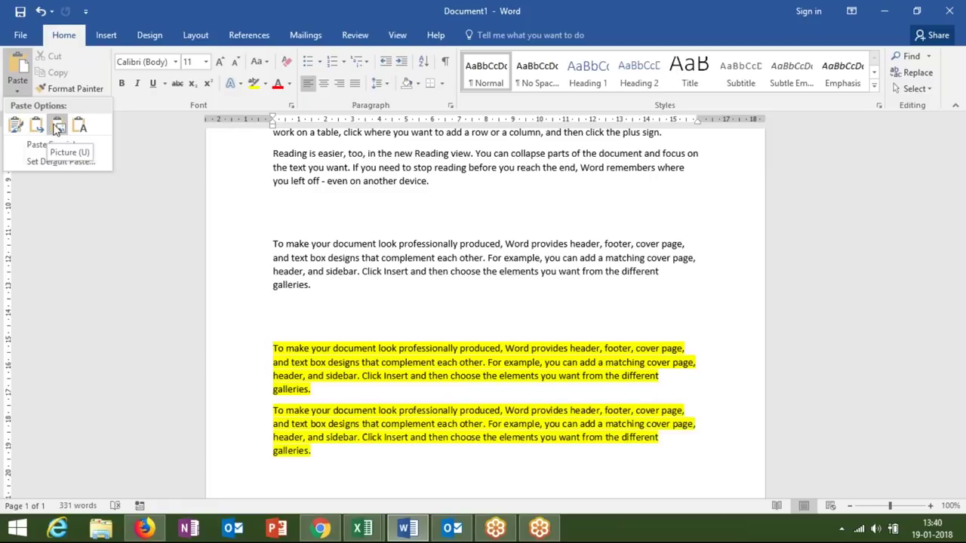
click(58, 128)
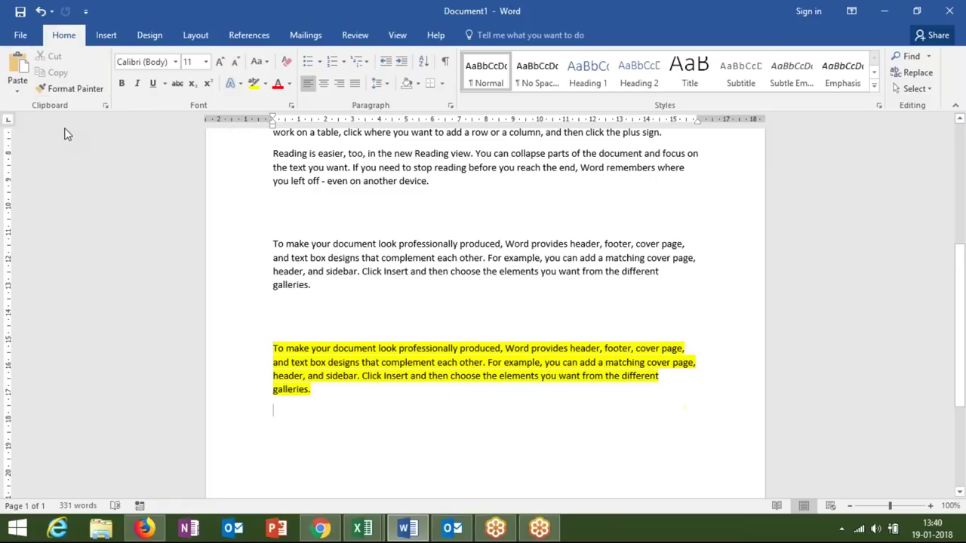
click(359, 432)
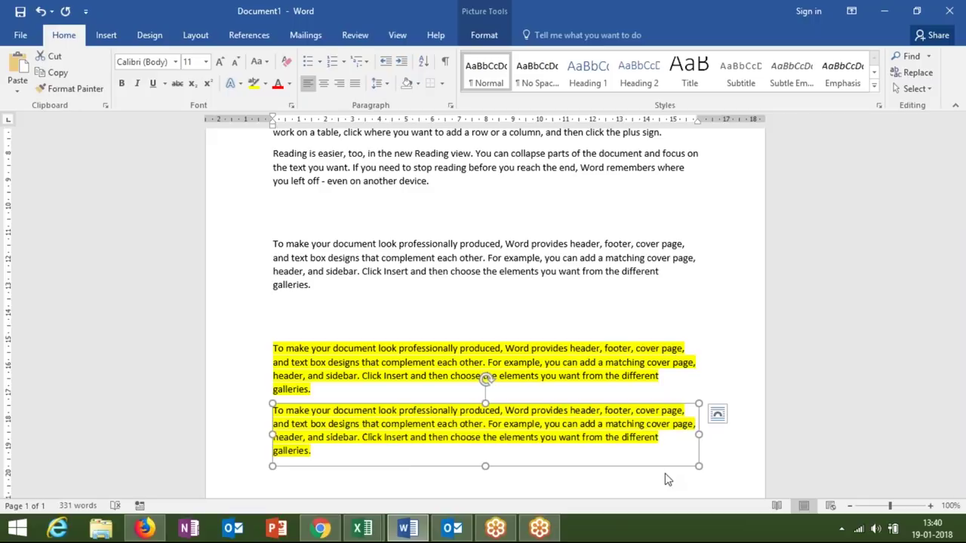
drag(697, 463, 528, 441)
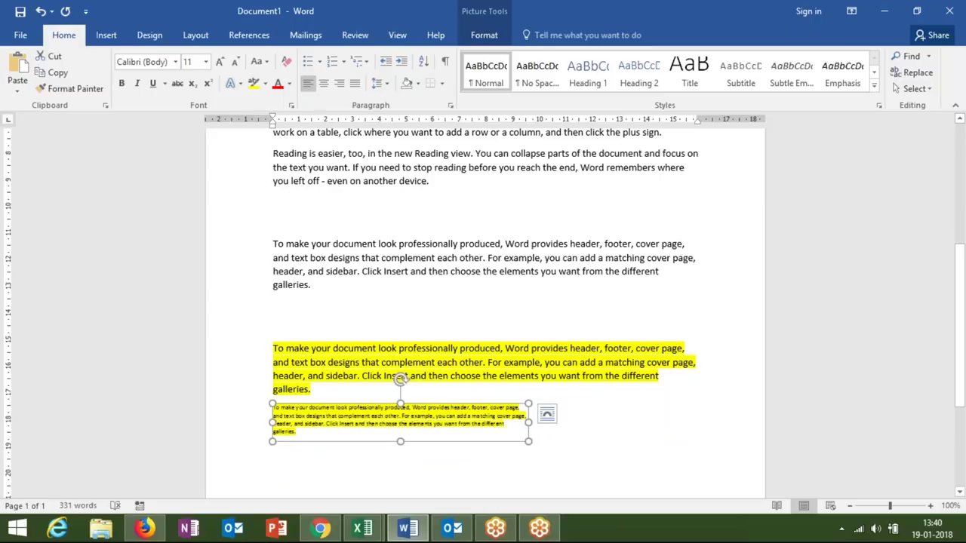
drag(400, 379, 425, 451)
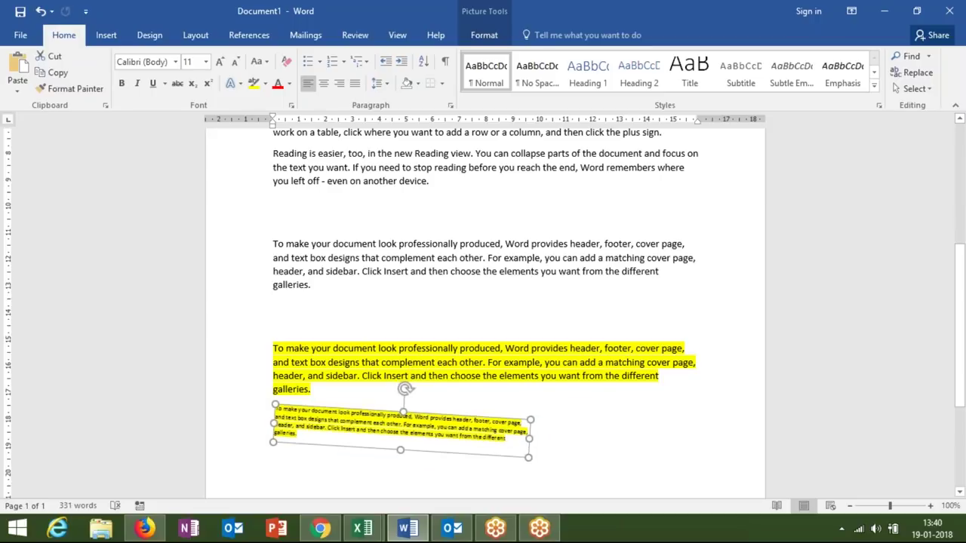
scroll(483, 302, down, 4)
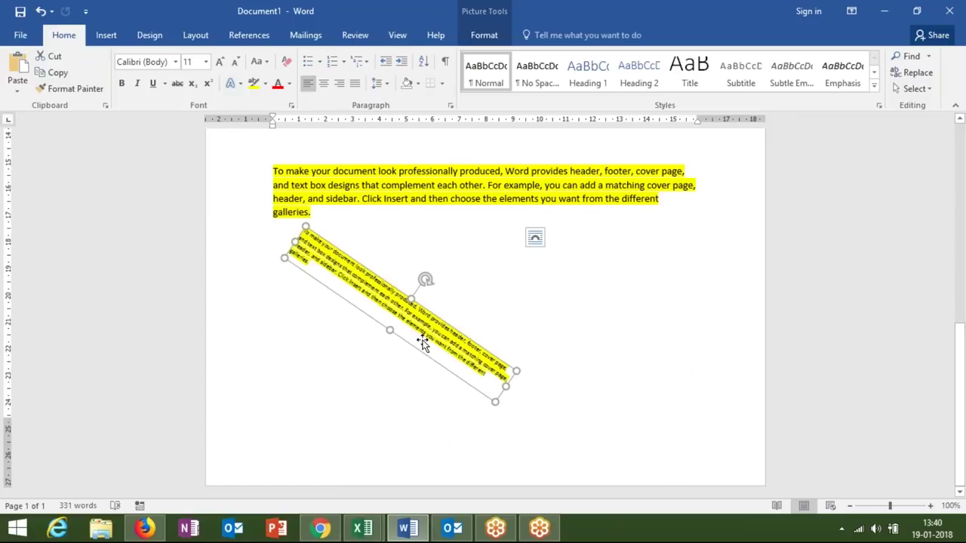
key(ctrl+z)
key(ctrl+z)
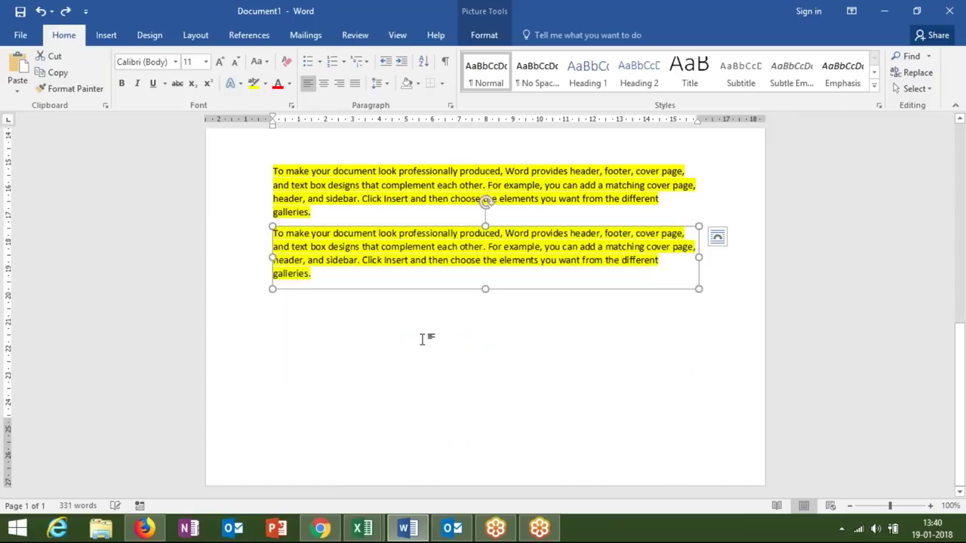
key(ctrl+z)
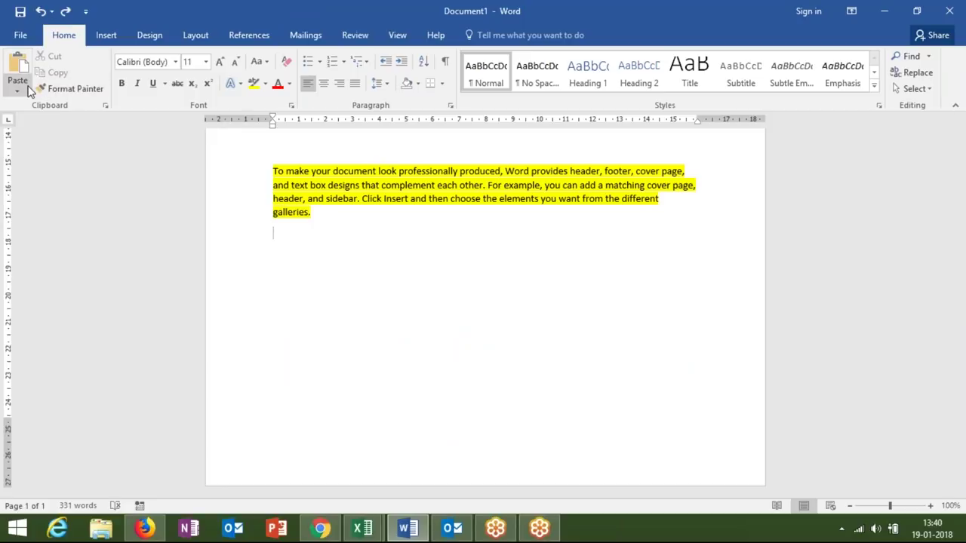
click(16, 91)
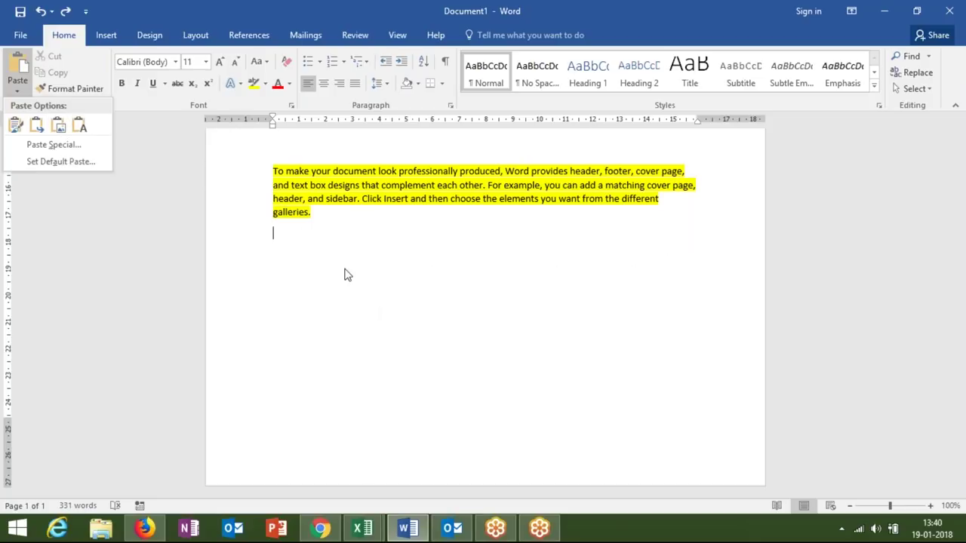
key(Up)
key(Up)
key(Up)
key(Escape)
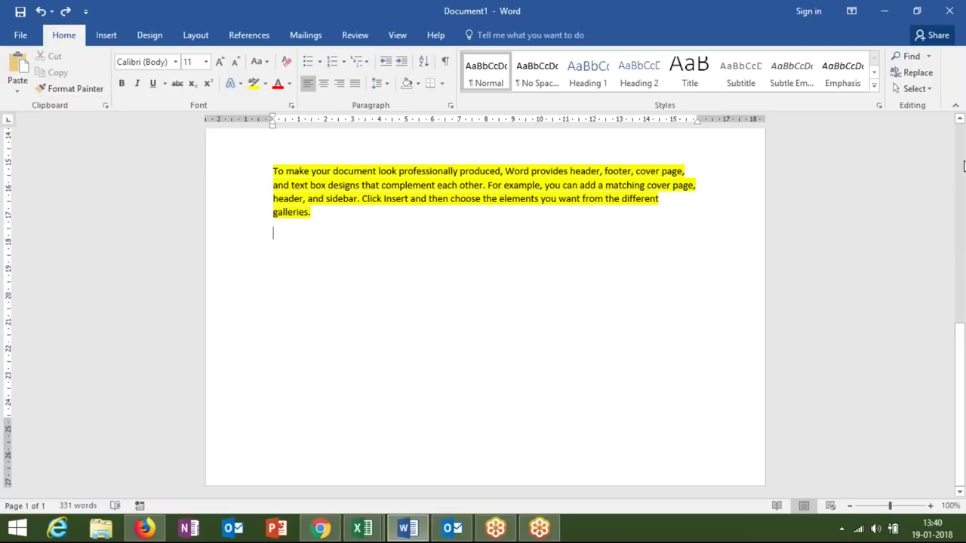
click(963, 166)
scroll(963, 166, up, 2)
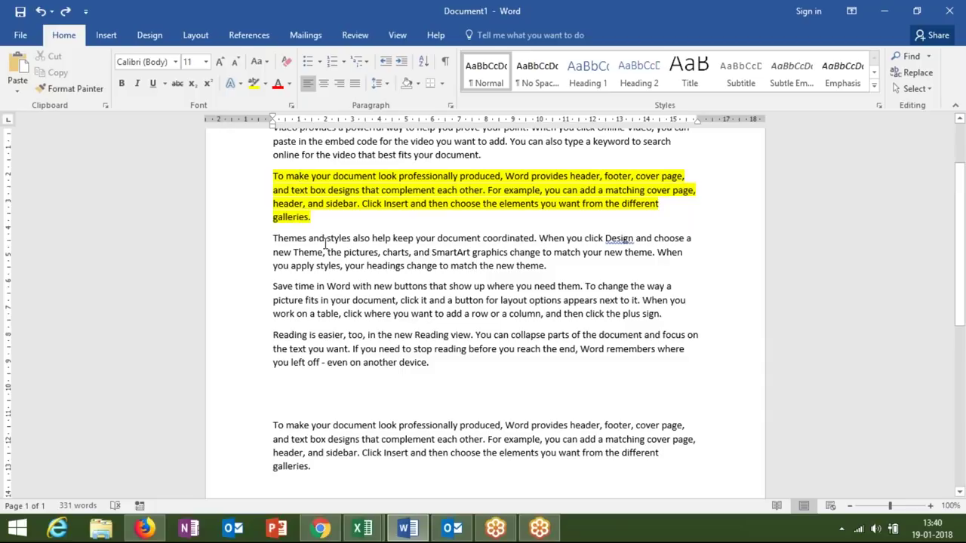
Step: Use Format Painter to apply the yellow highlight to the 'Themes and styles' paragraph
double_click(300, 176)
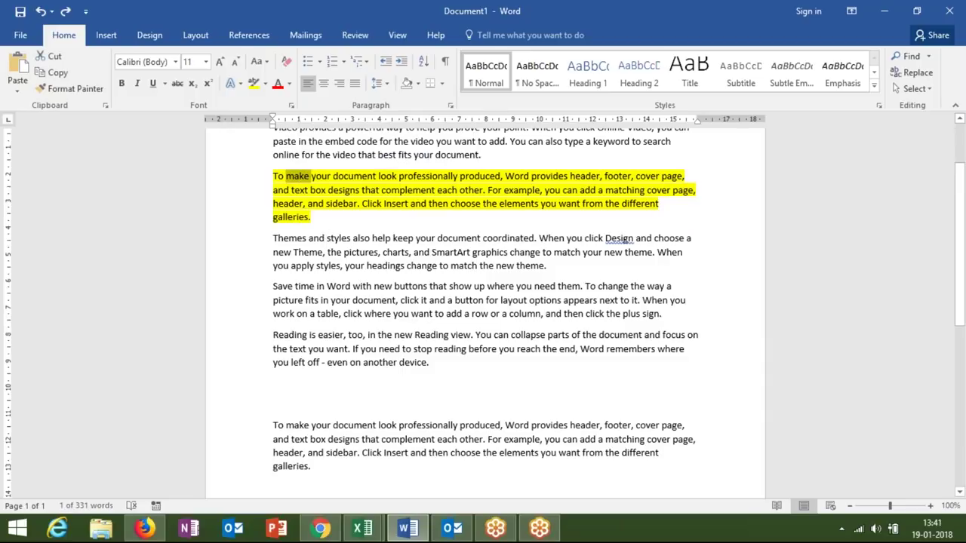
click(65, 87)
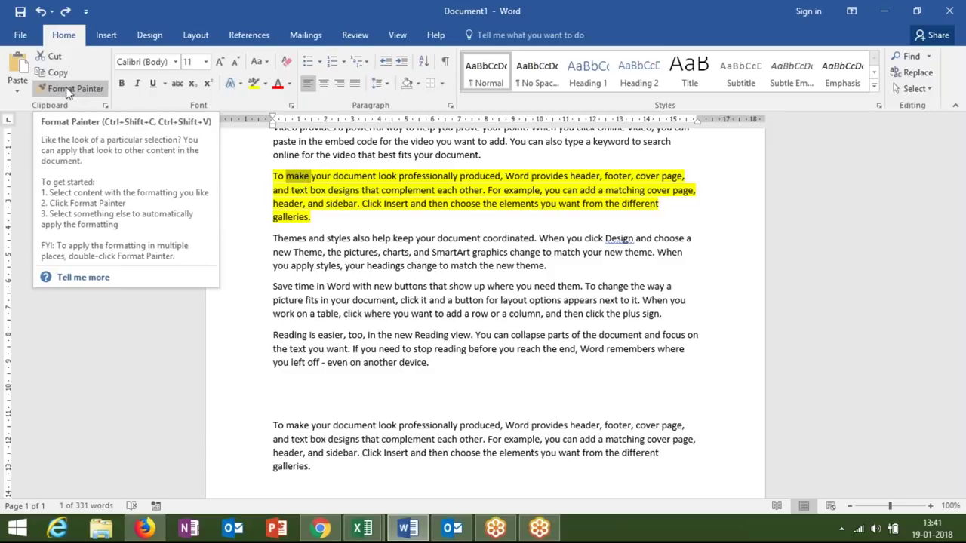
click(65, 87)
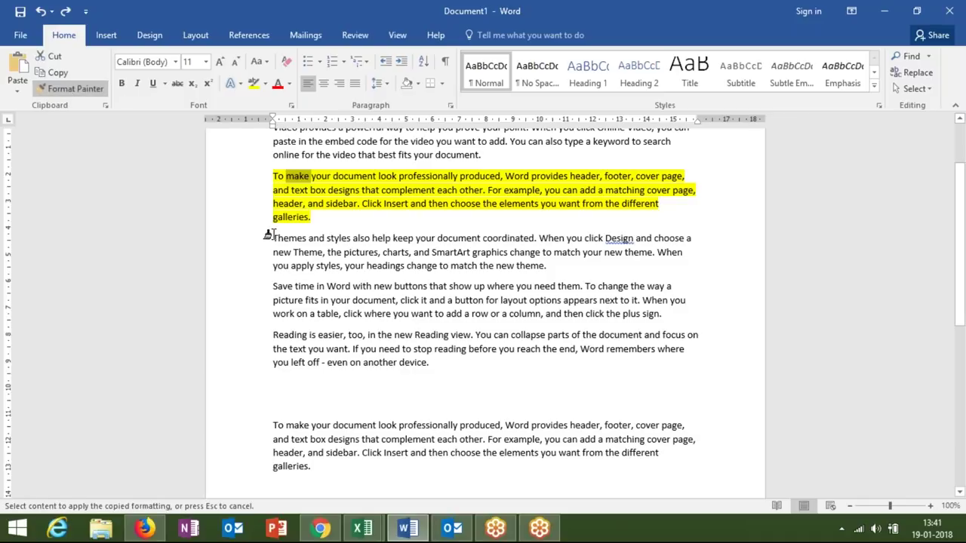
drag(274, 239, 548, 265)
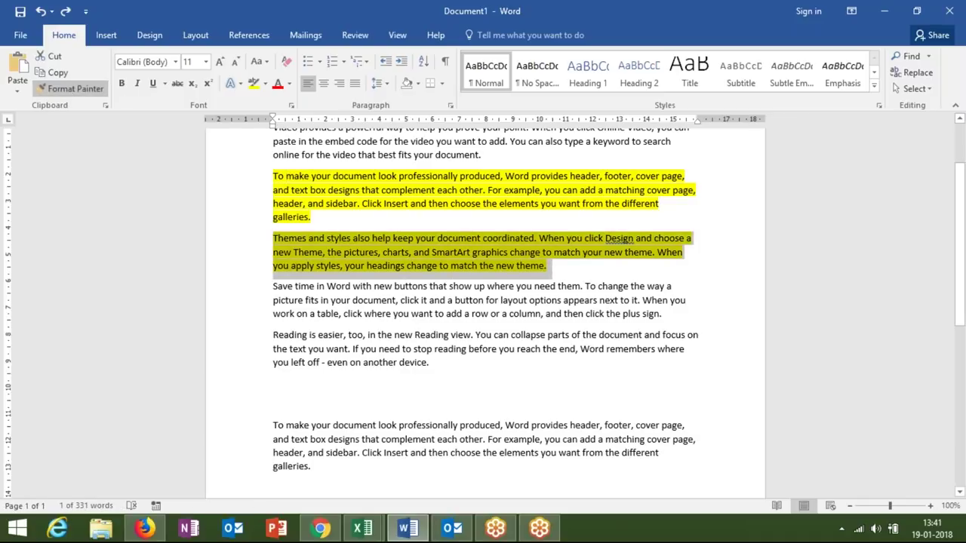
click(528, 290)
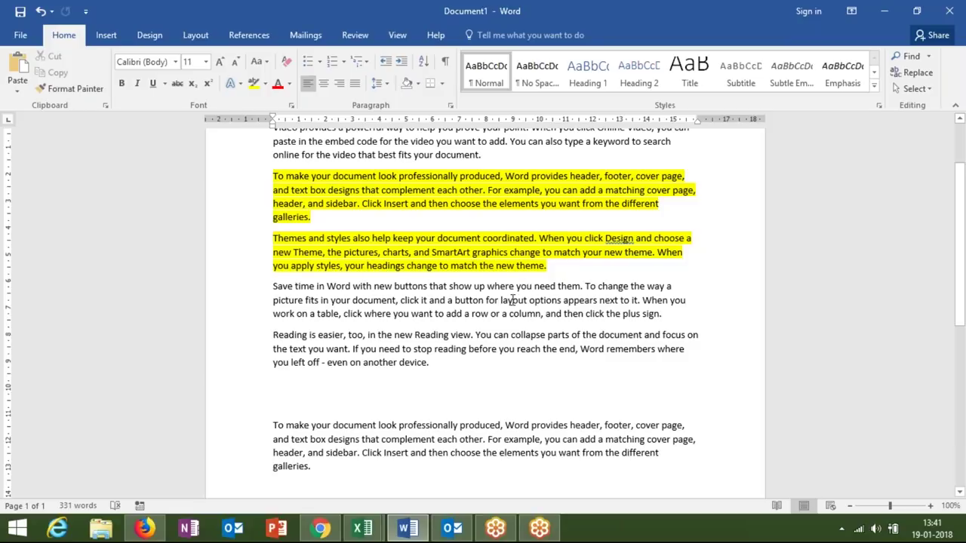
Step: Dismiss the paste format choices and clear the selection on the word 'make'
click(18, 90)
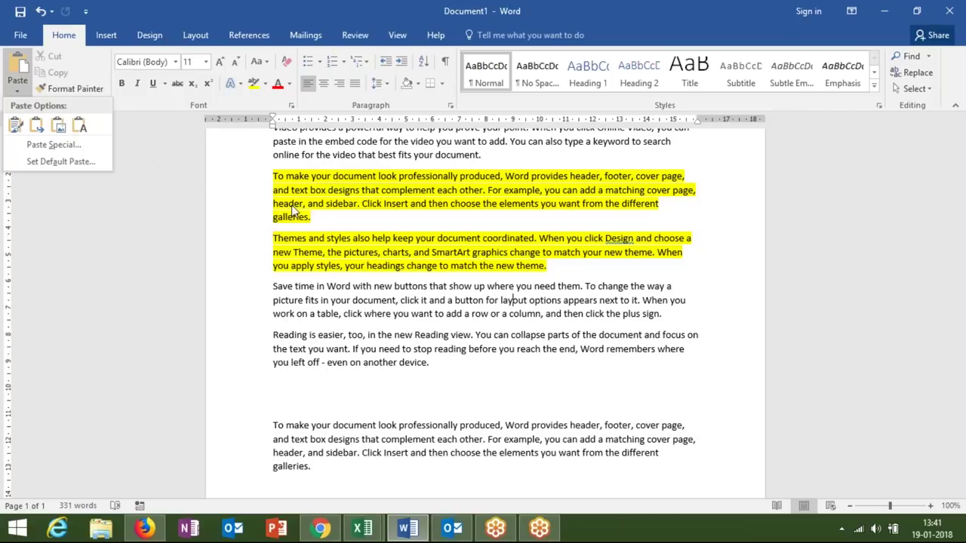
click(313, 232)
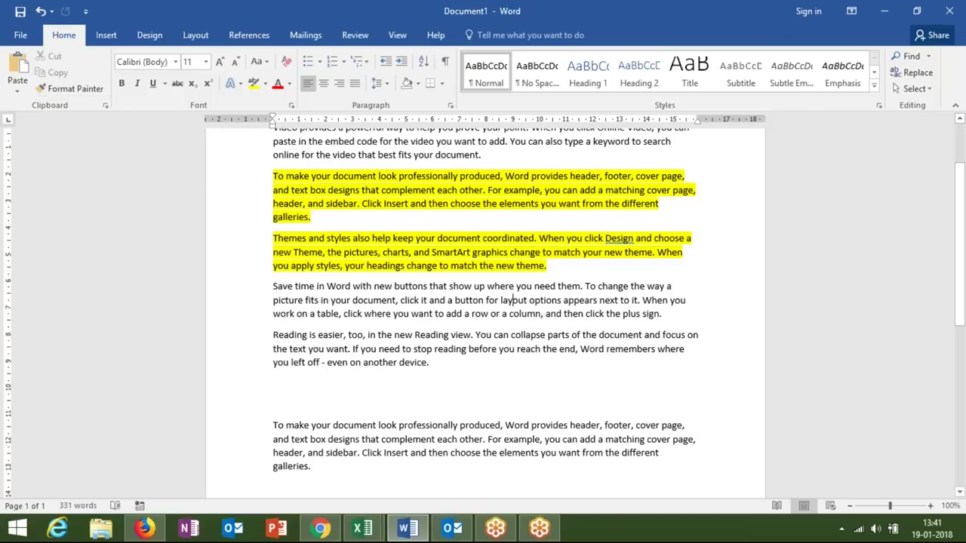
double_click(296, 175)
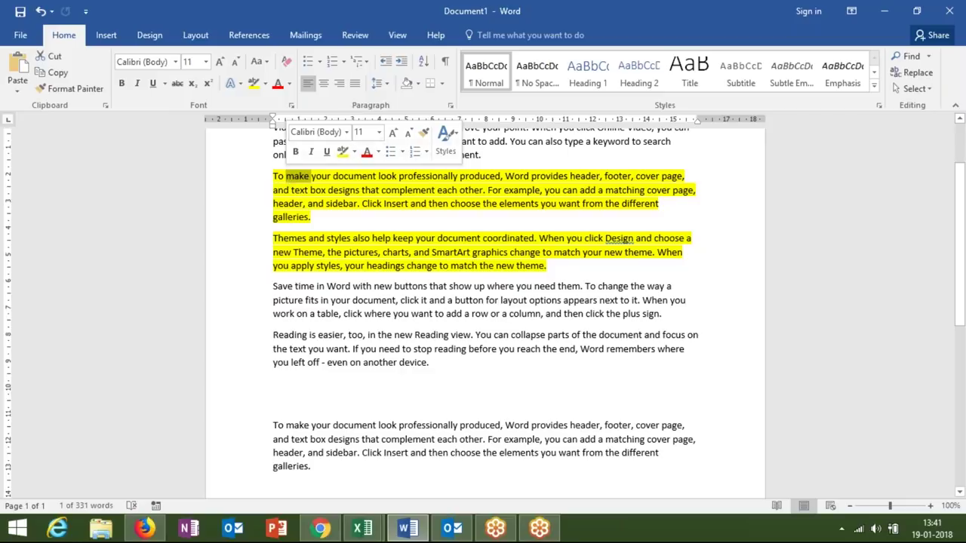
click(304, 236)
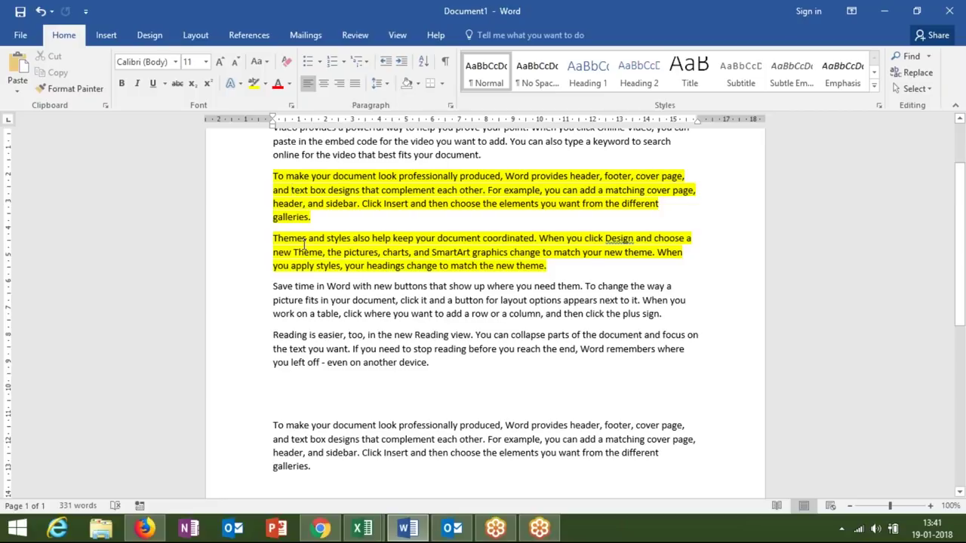
Step: Add an empty line after the last paragraph, inserting and then removing a page break
click(344, 455)
click(341, 469)
key(Return)
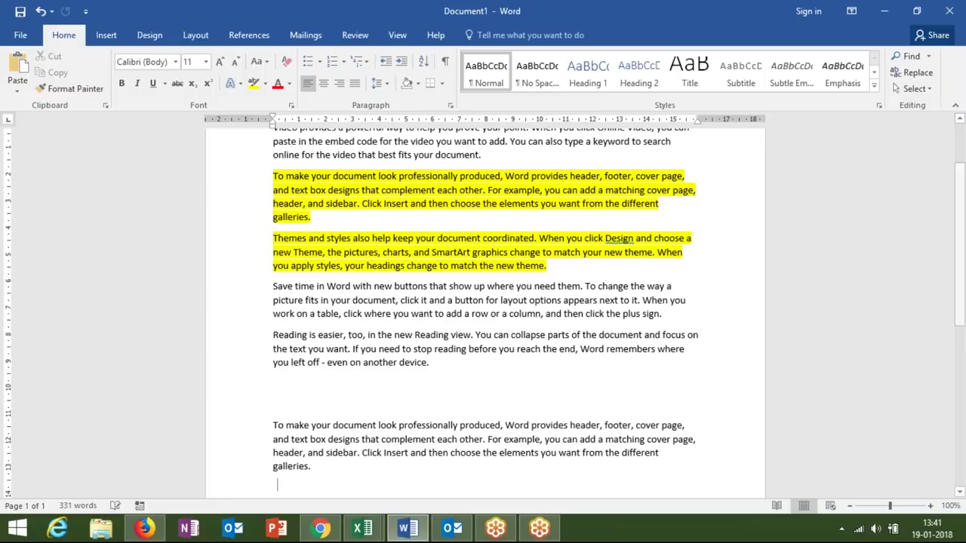
key(ctrl+Return)
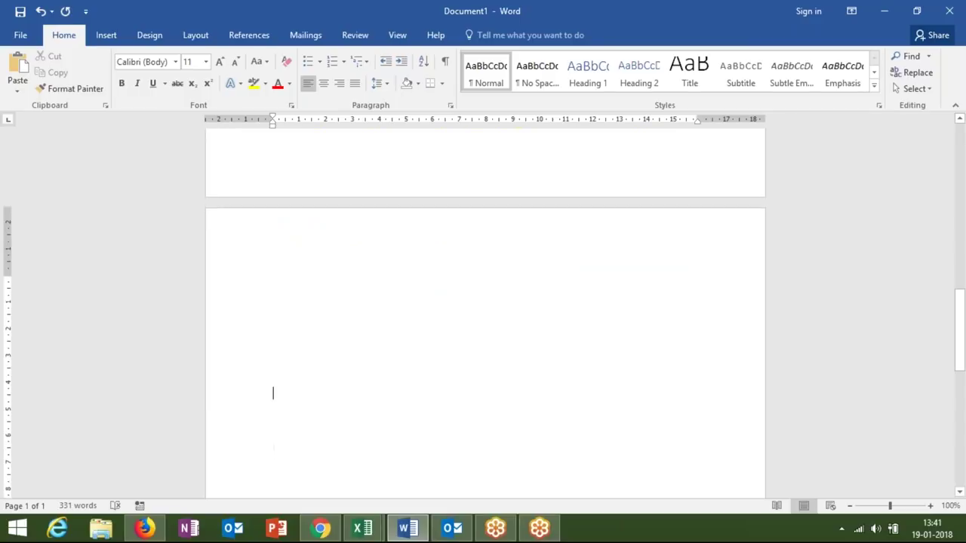
key(BackSpace)
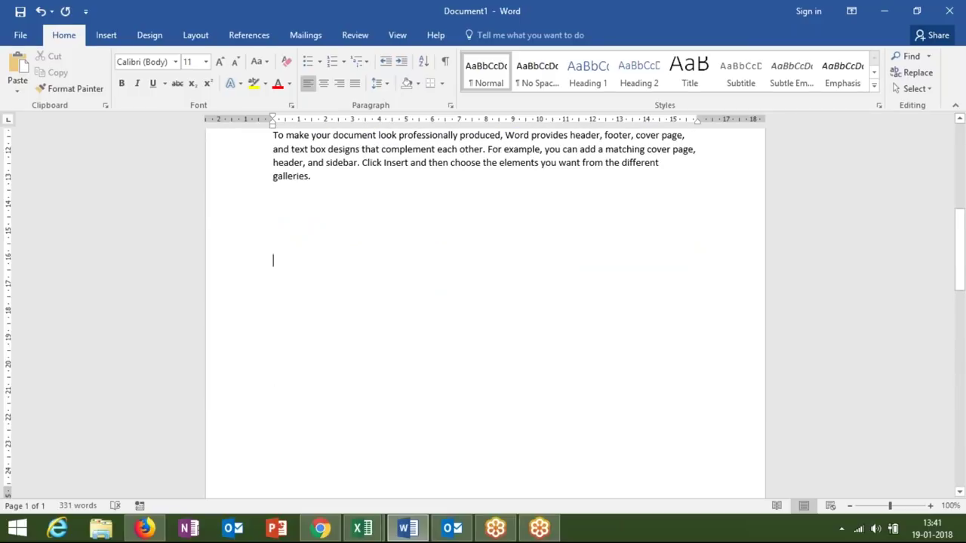
Step: In the Class_file workbook, copy JAN sheet range E1:I9 and return to Word
click(362, 528)
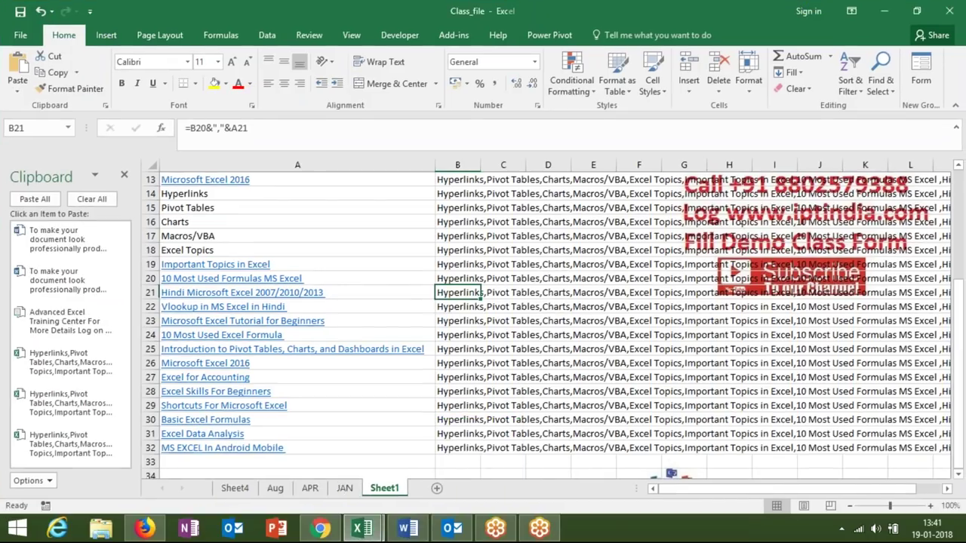
click(252, 486)
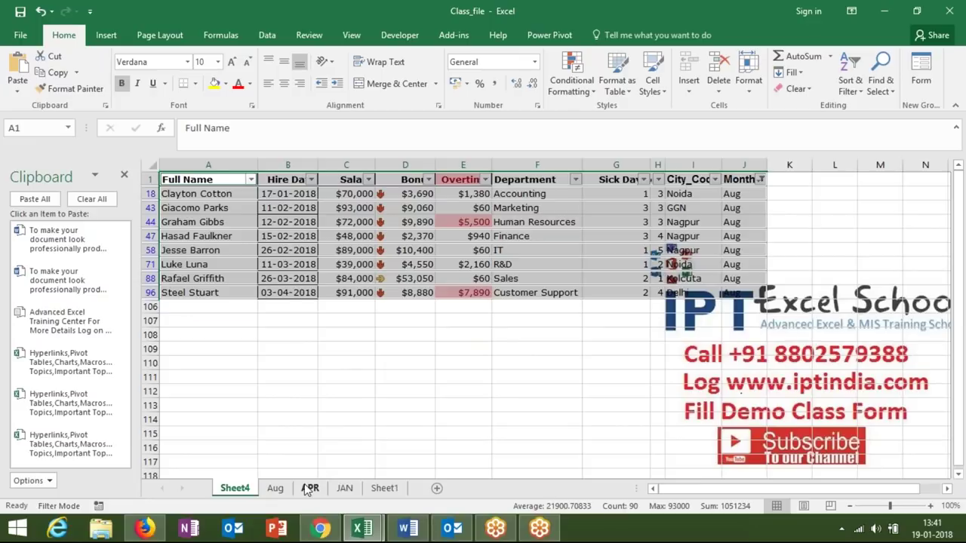
click(309, 489)
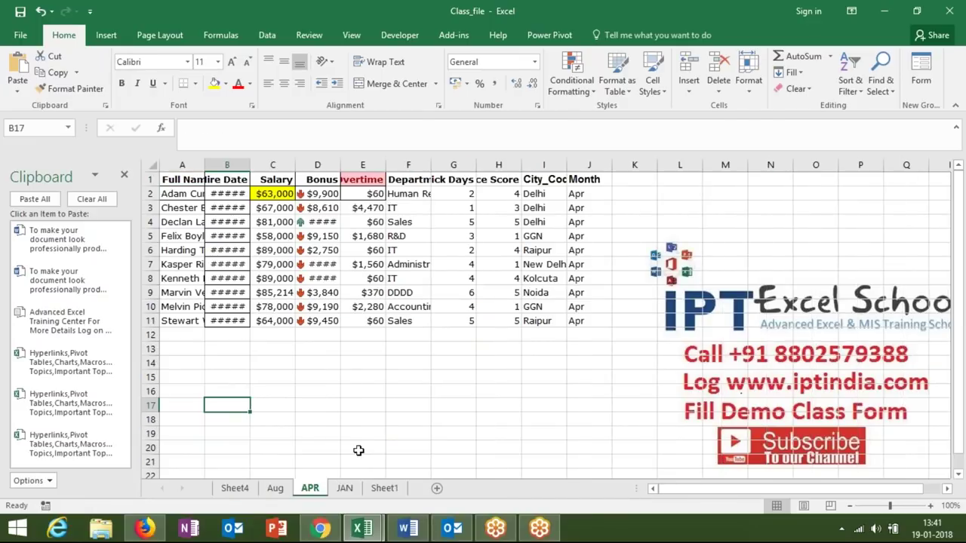
click(345, 488)
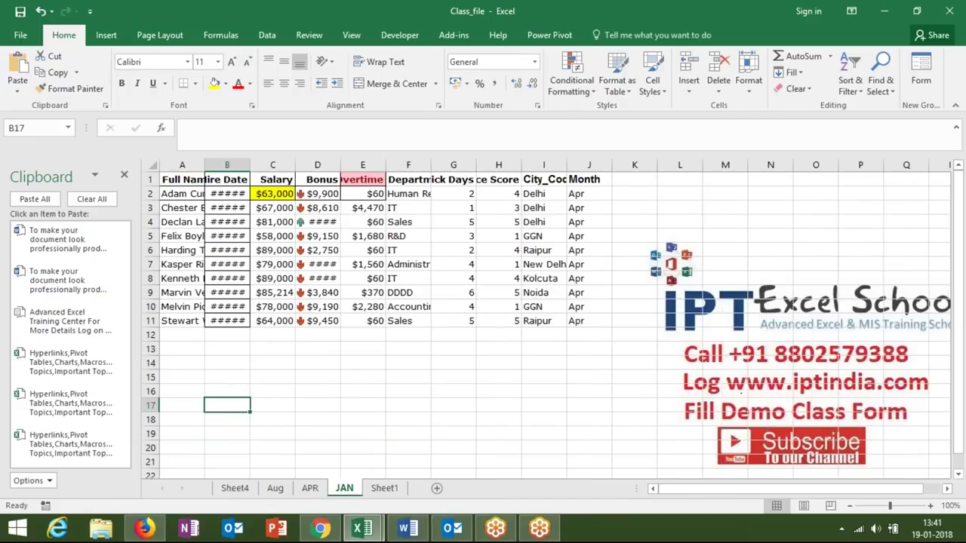
click(367, 181)
drag(367, 181, 538, 298)
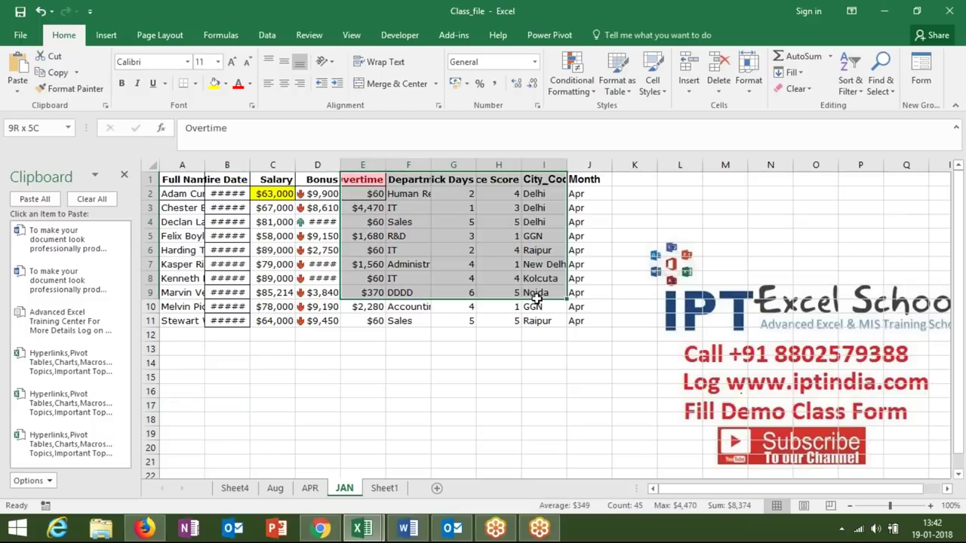
key(ctrl+c)
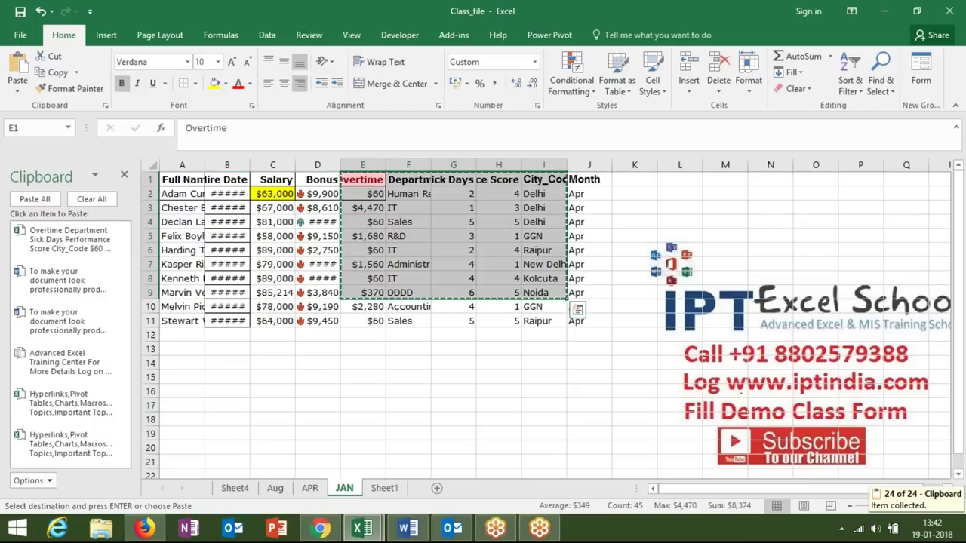
key(alt+Tab)
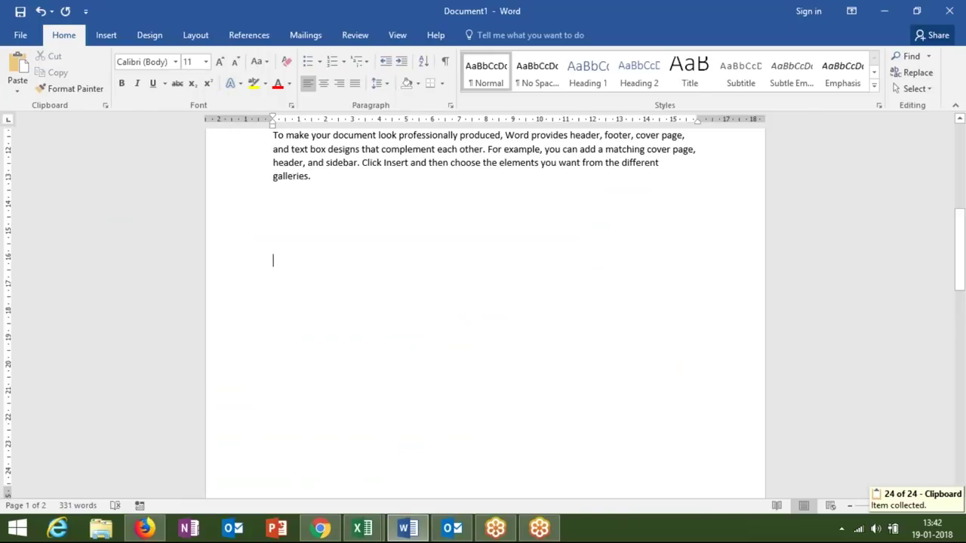
Step: Paste the Excel block as a table, undo it, and bring up the paste options
click(26, 69)
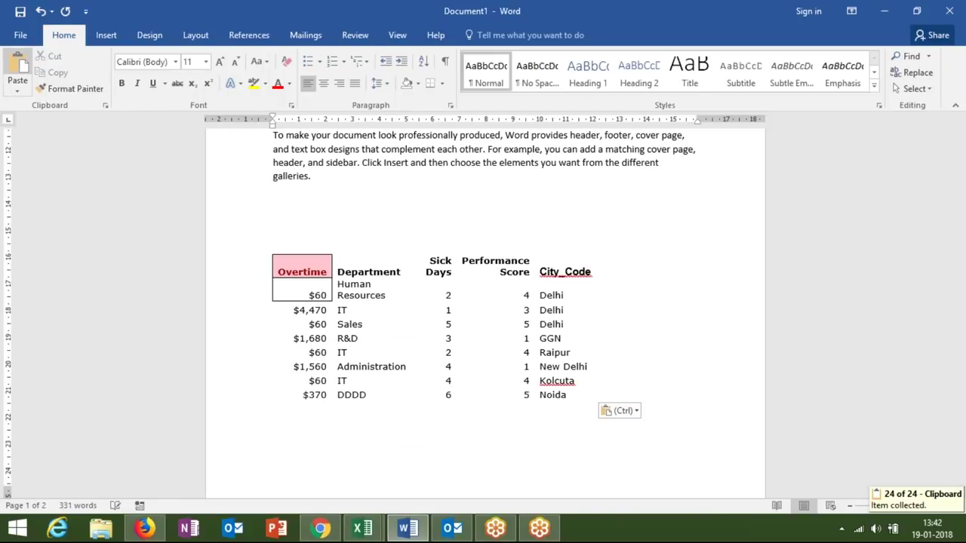
click(266, 293)
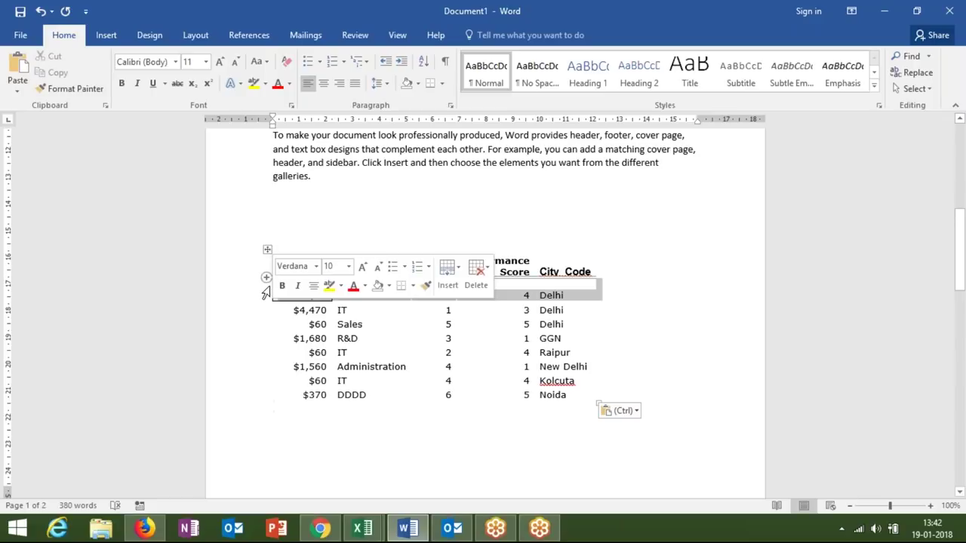
key(ctrl+z)
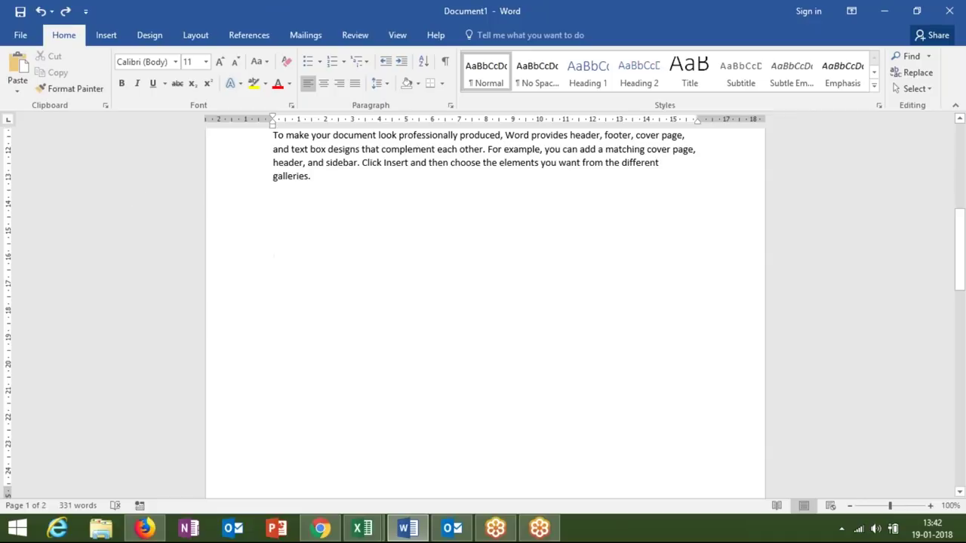
click(17, 92)
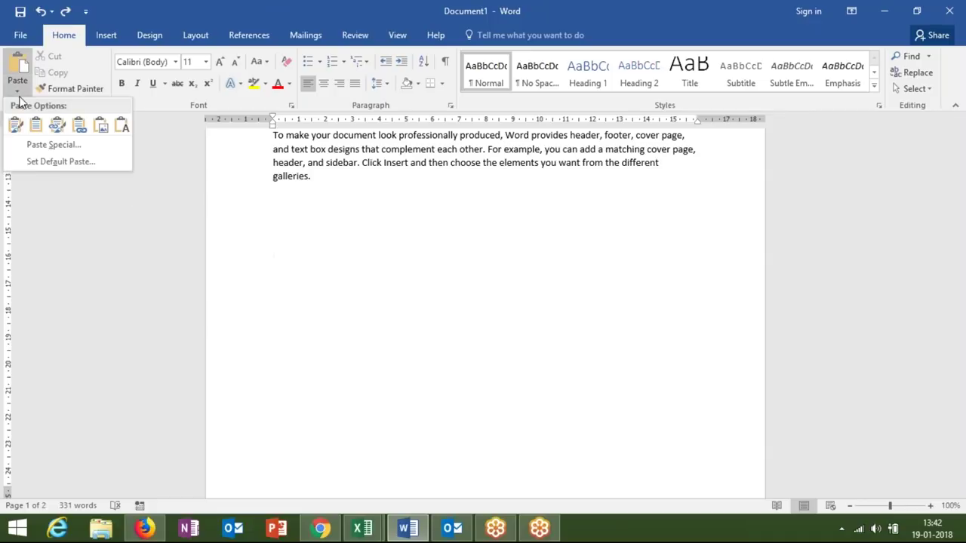
Step: Paste Special the Excel data as Unformatted Unicode Text, then add two lines below it
click(54, 145)
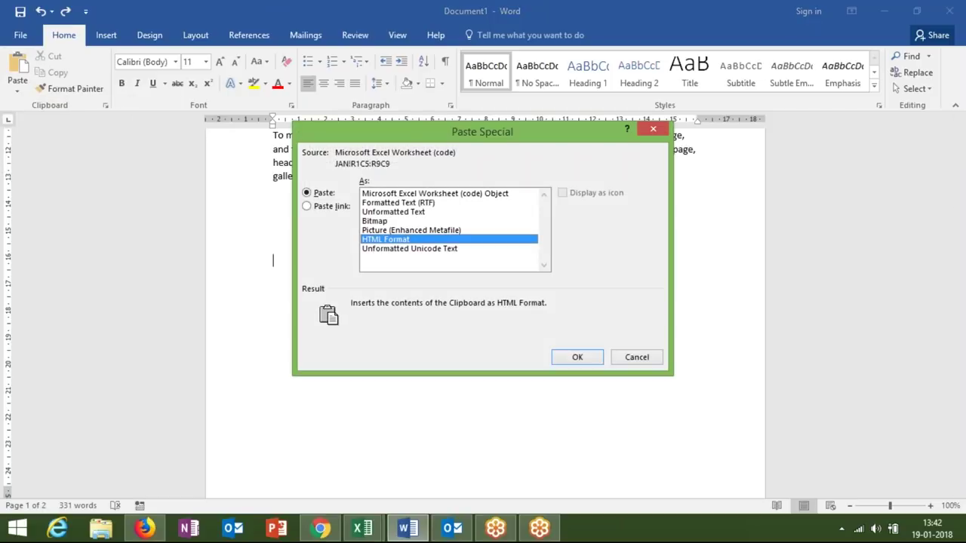
click(380, 194)
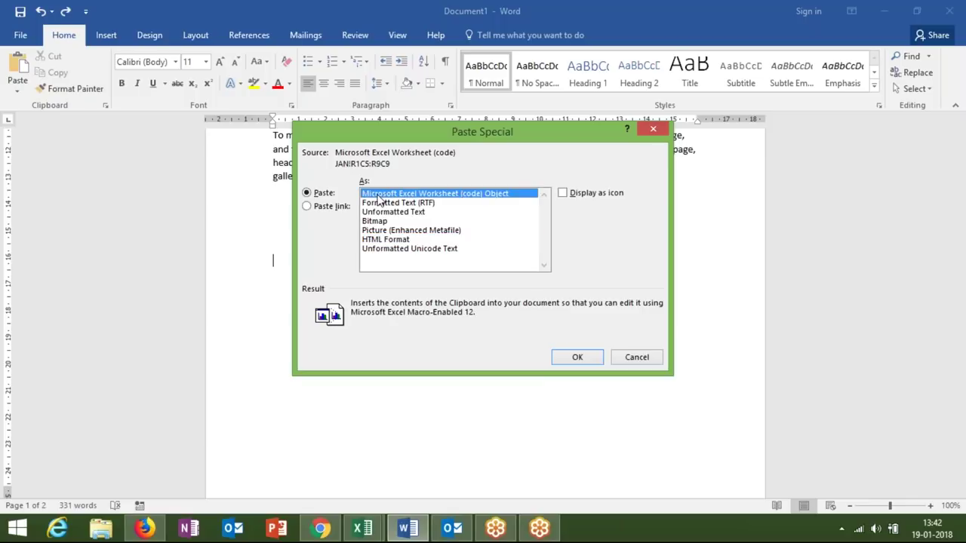
click(379, 203)
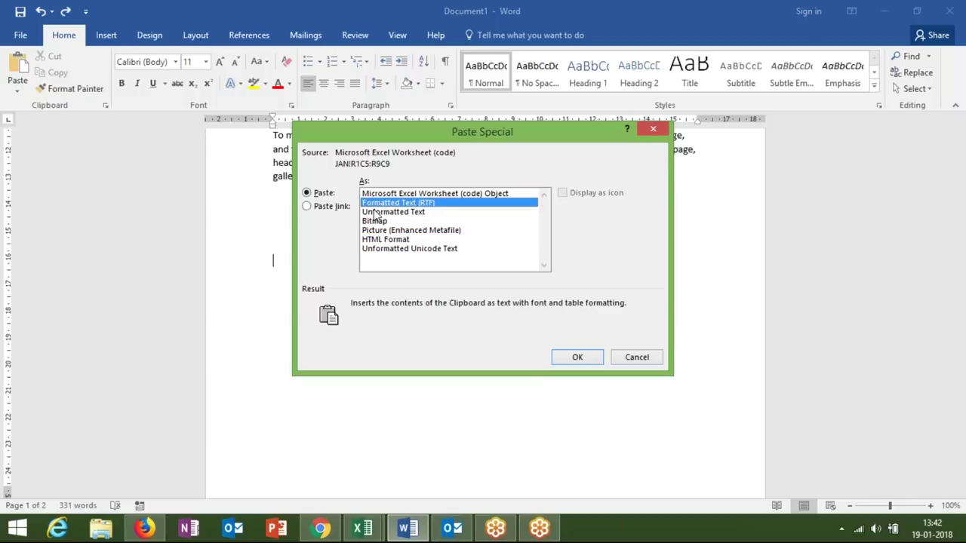
click(376, 212)
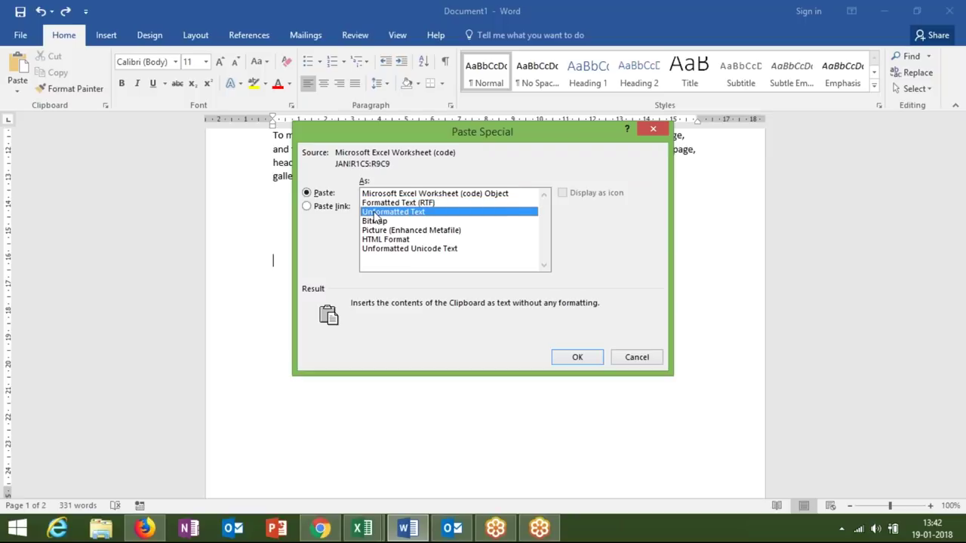
click(376, 221)
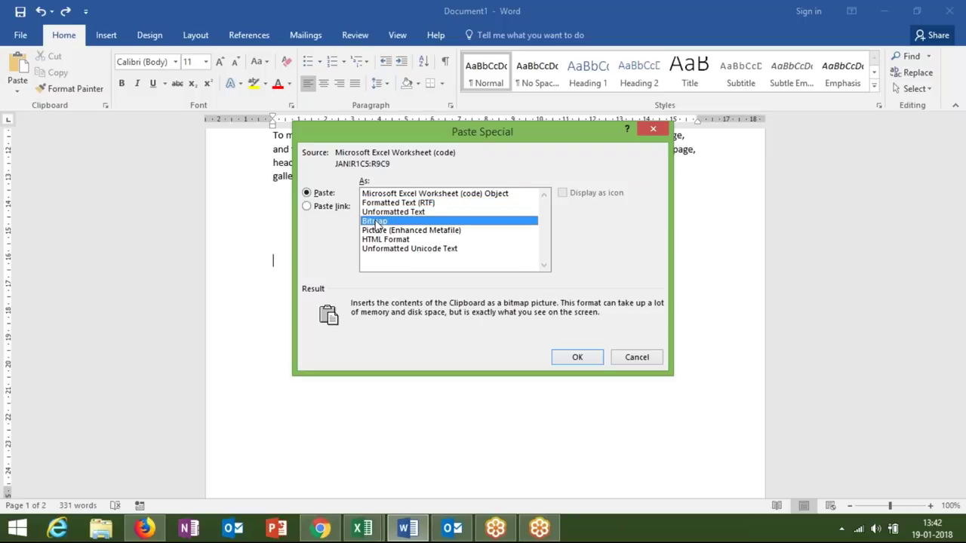
click(380, 230)
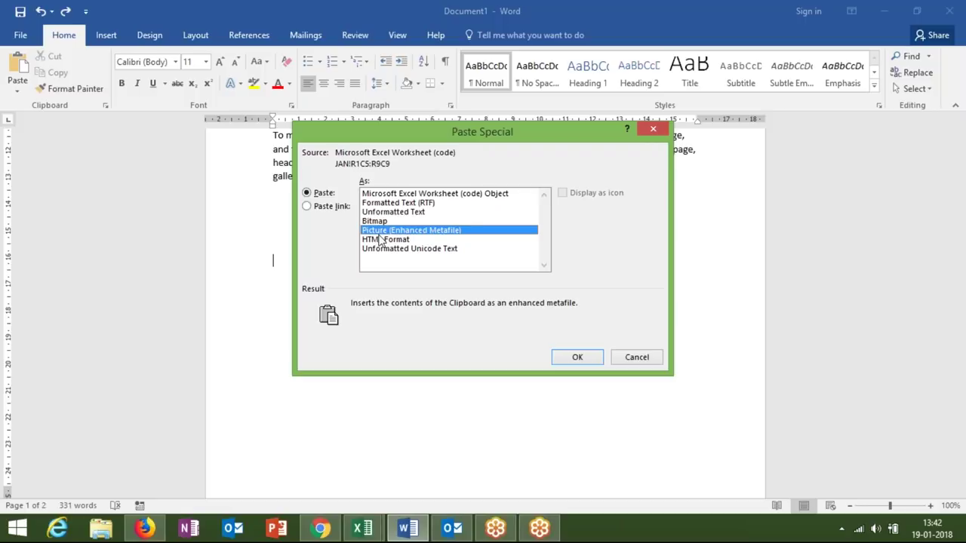
click(380, 239)
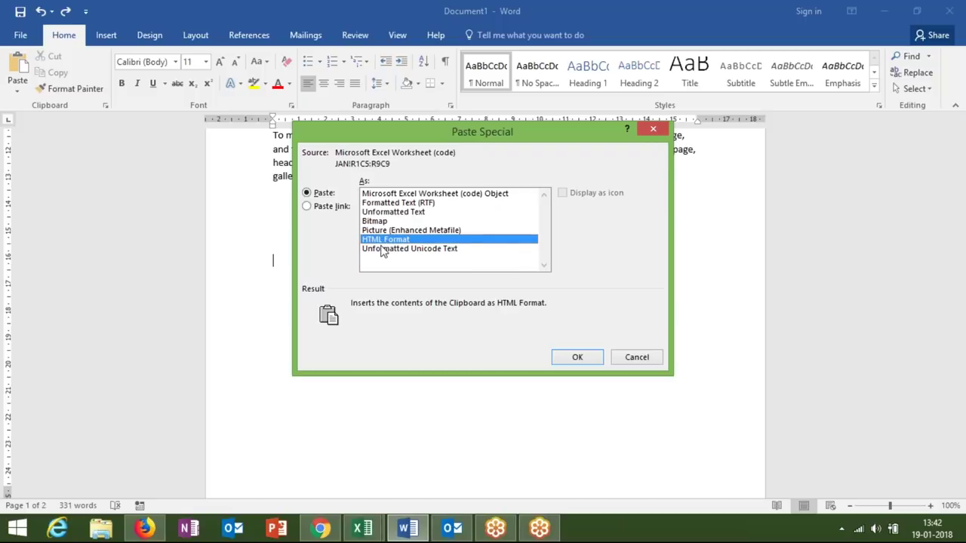
click(381, 250)
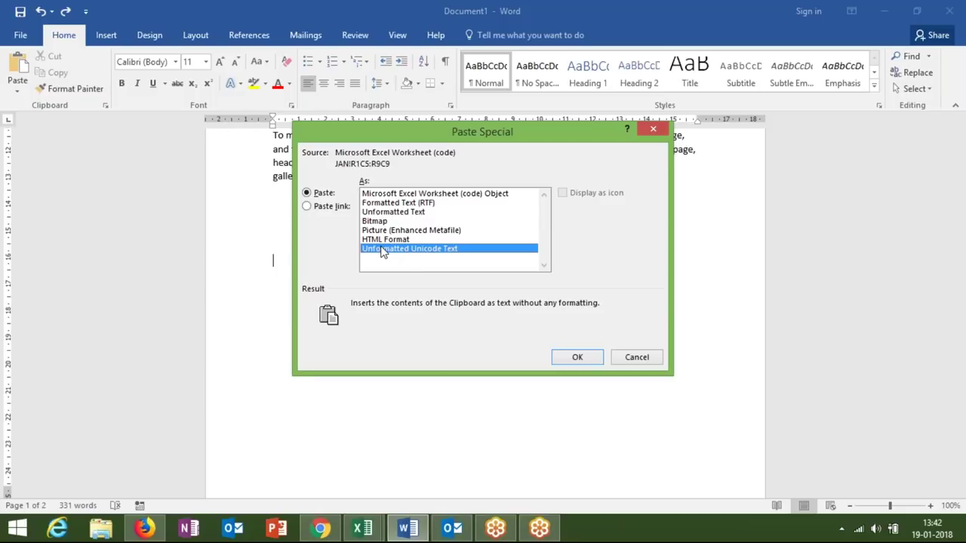
click(578, 359)
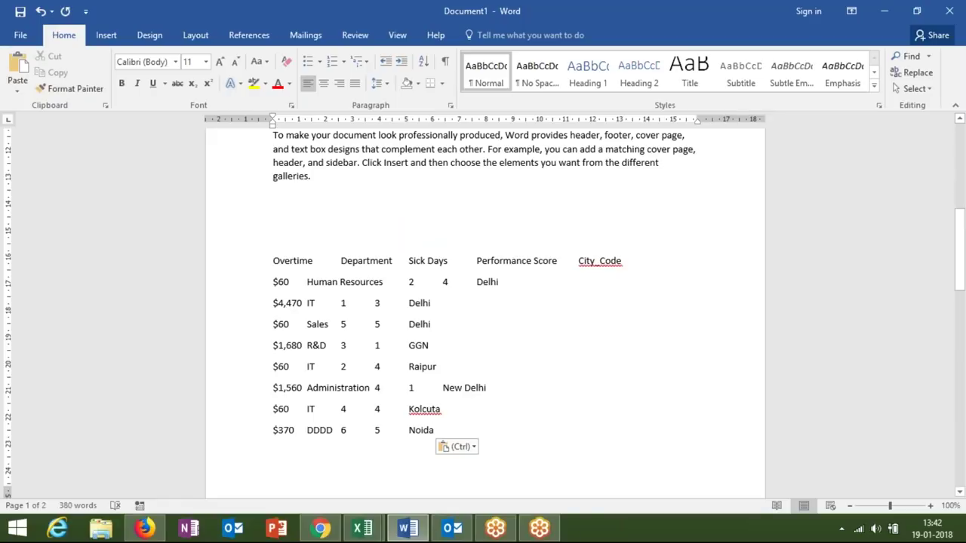
key(Return)
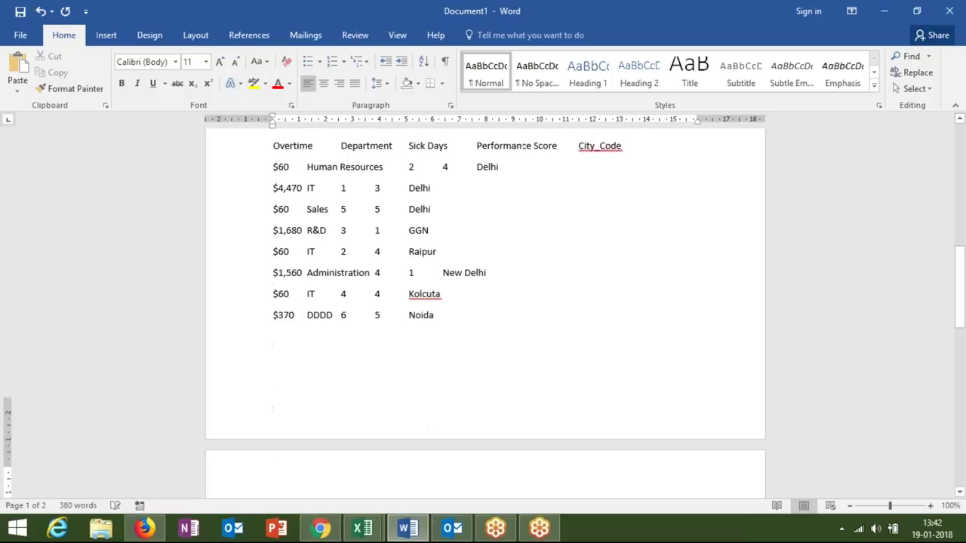
key(Return)
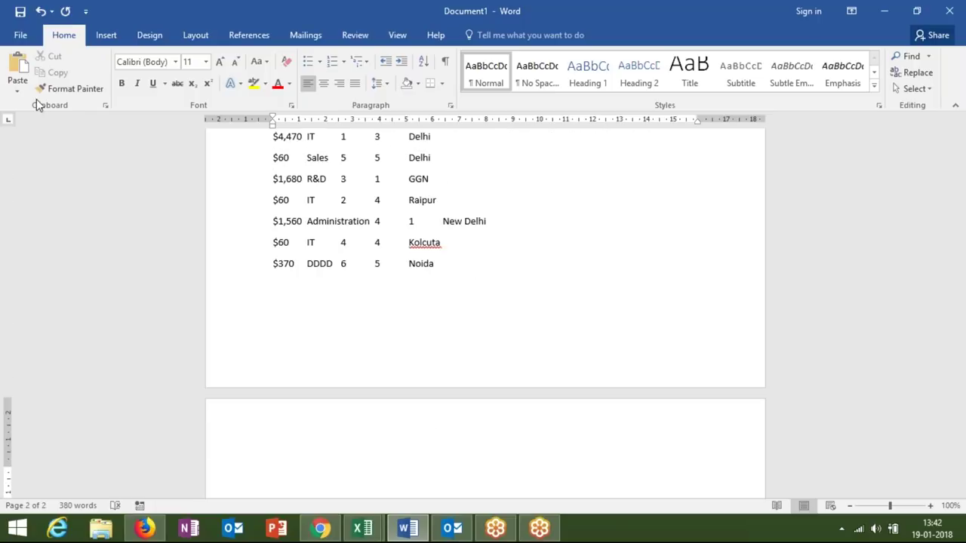
Step: Paste Special the Excel range again with Paste link as Unformatted Unicode Text
click(17, 86)
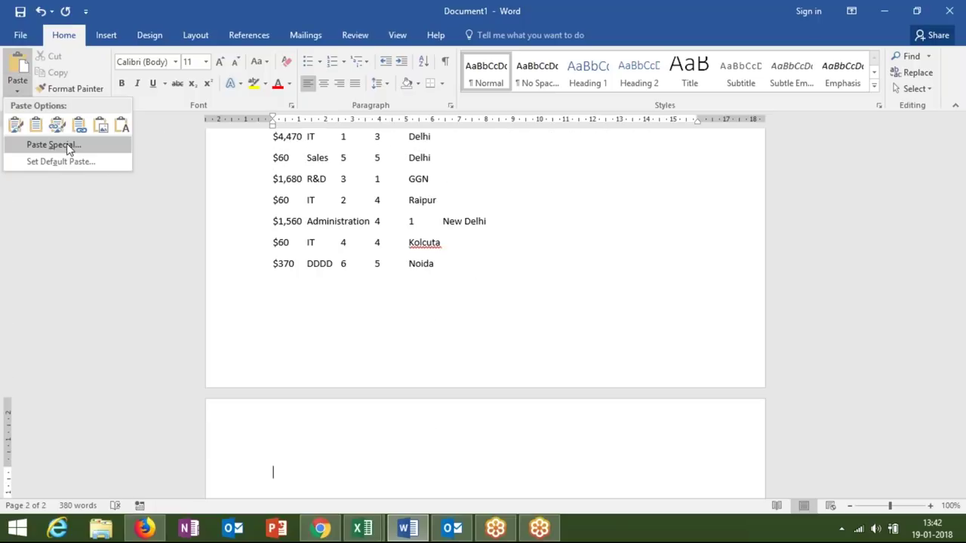
click(66, 144)
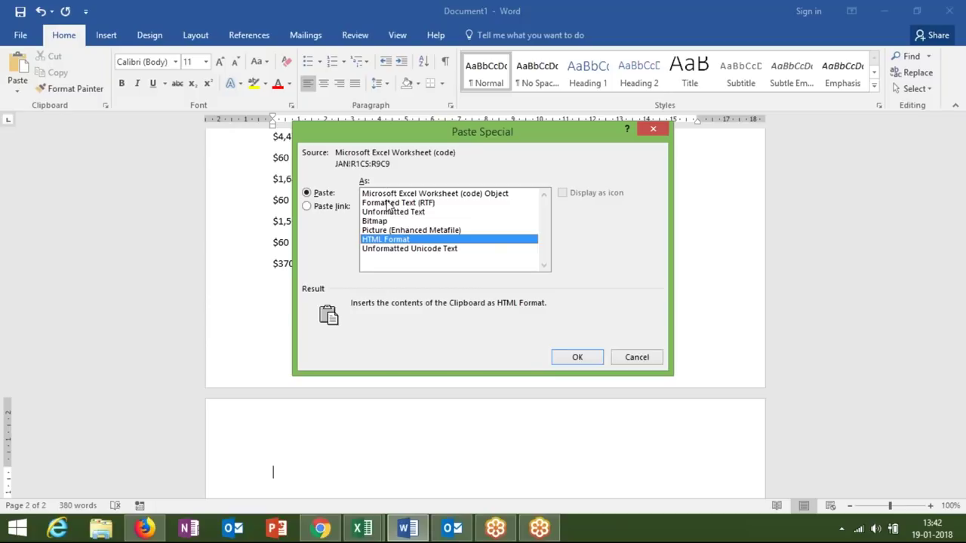
click(385, 249)
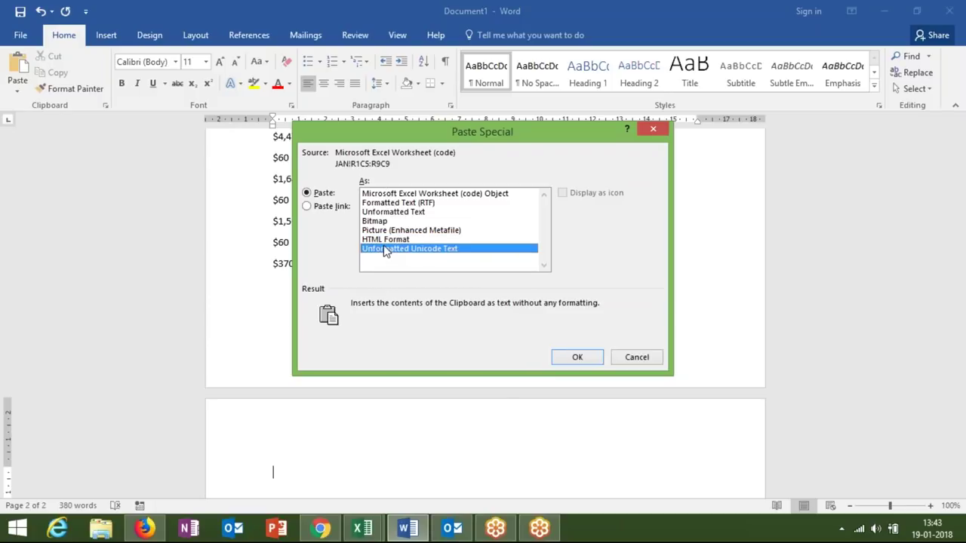
click(411, 195)
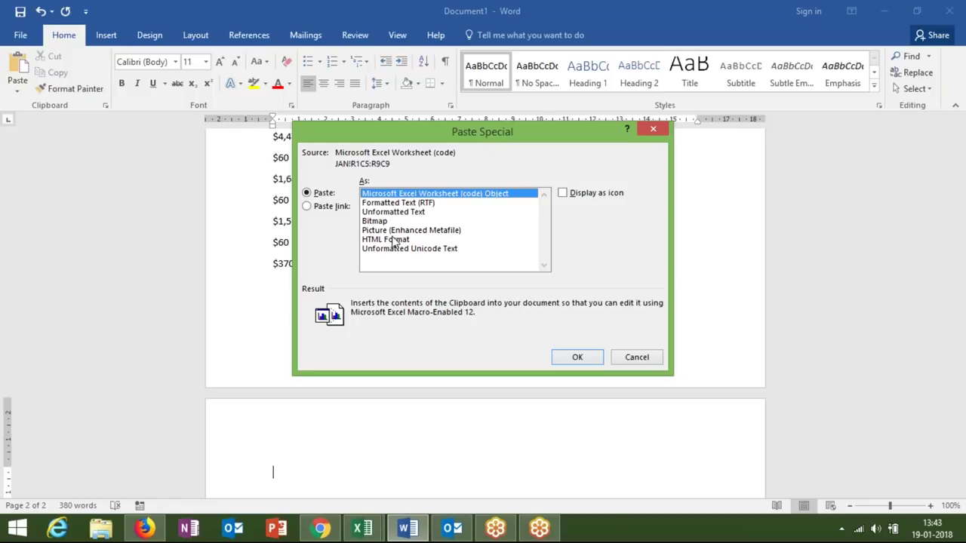
click(393, 249)
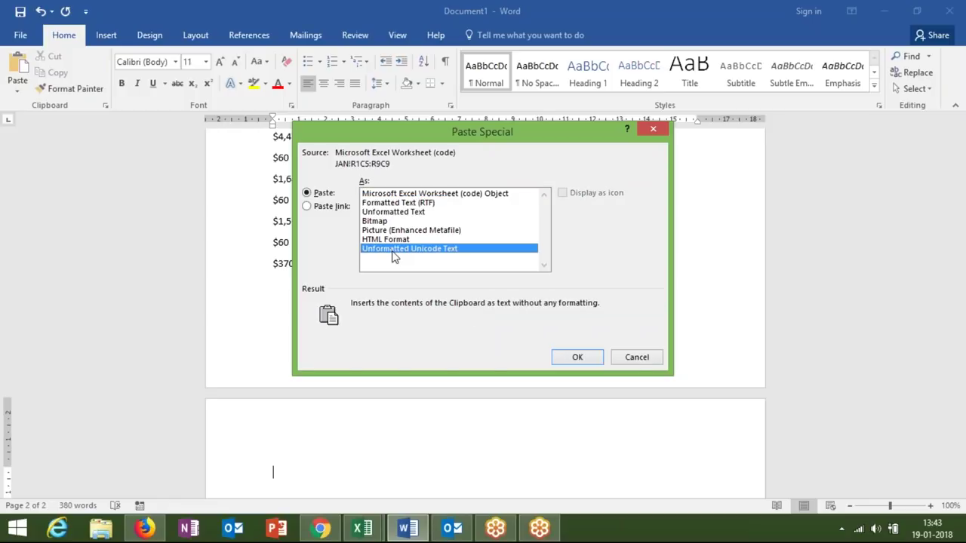
click(341, 212)
click(341, 213)
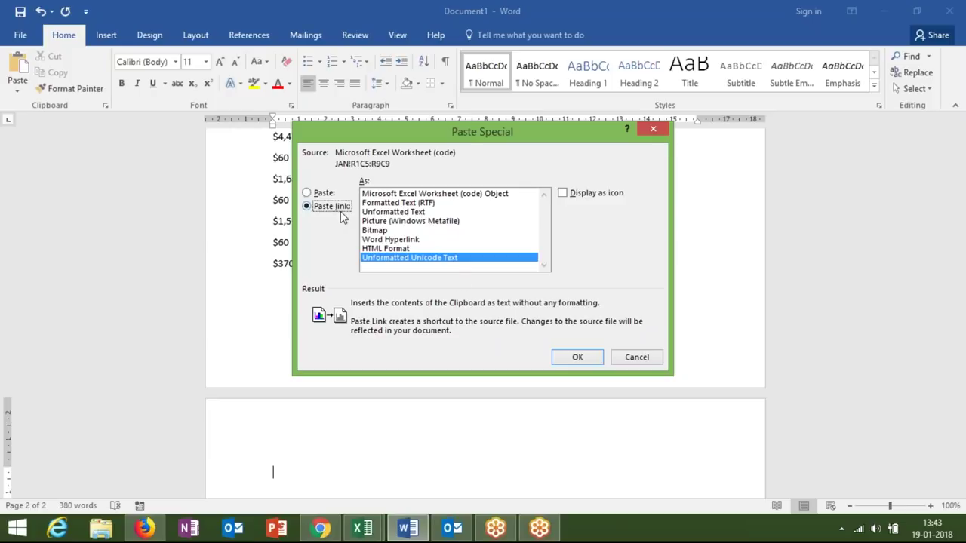
click(577, 357)
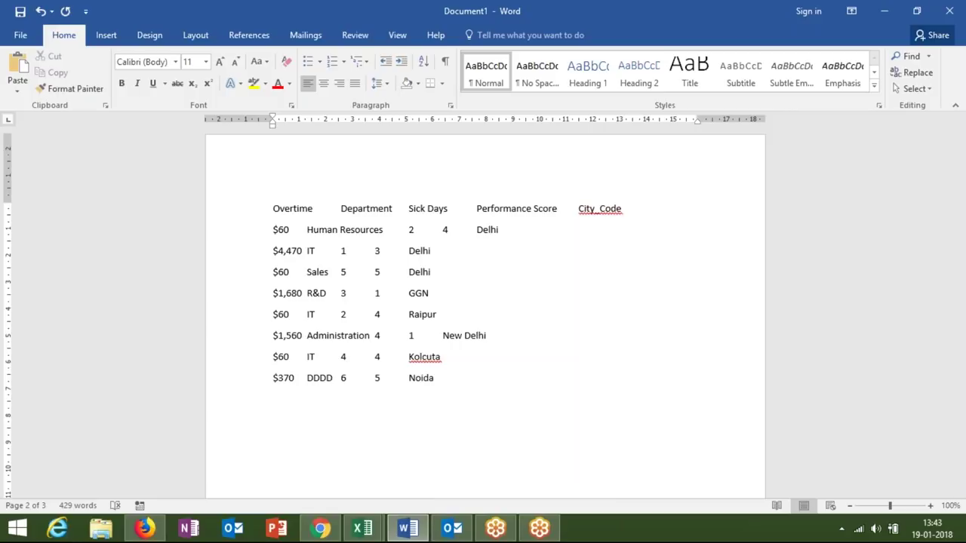
Step: Change the first Overtime value in Excel cell E2 from $60 to 260
click(285, 233)
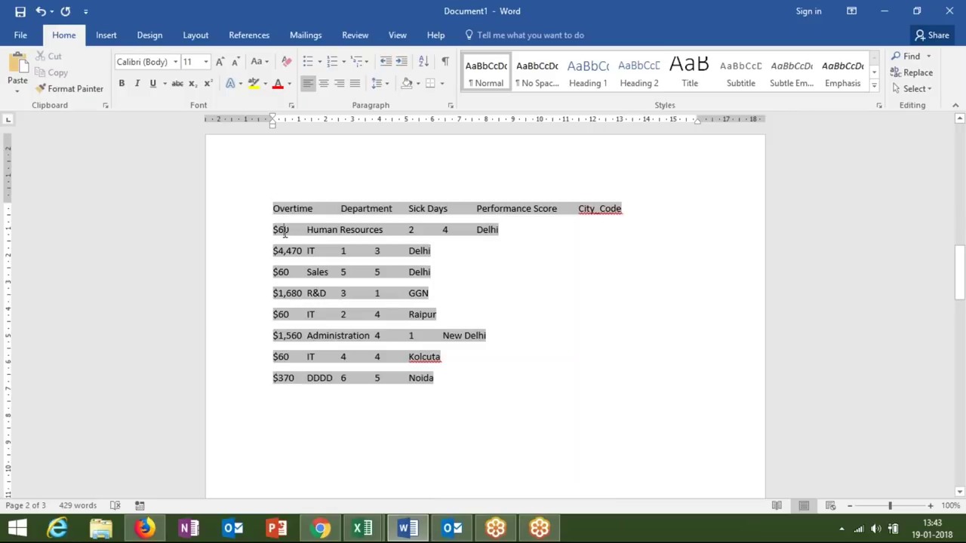
key(alt+Tab)
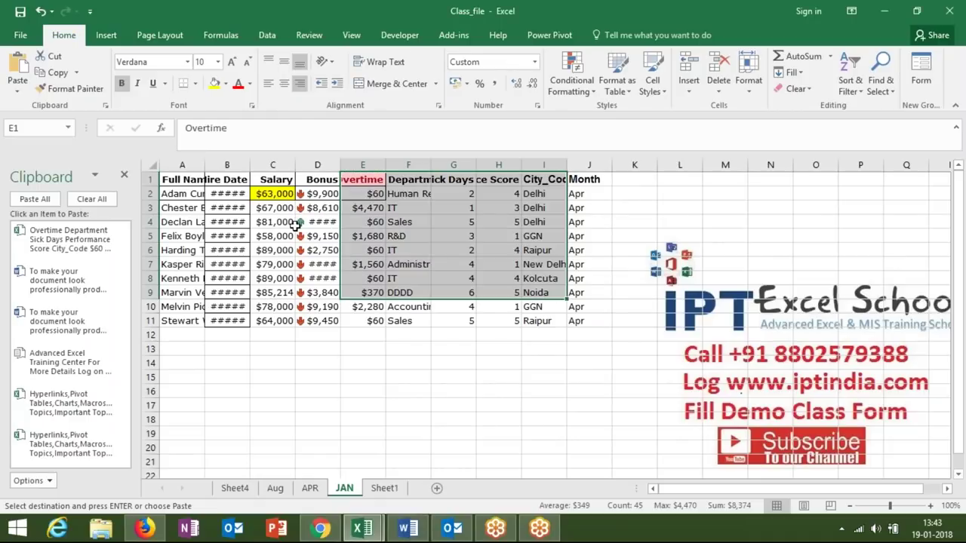
double_click(353, 194)
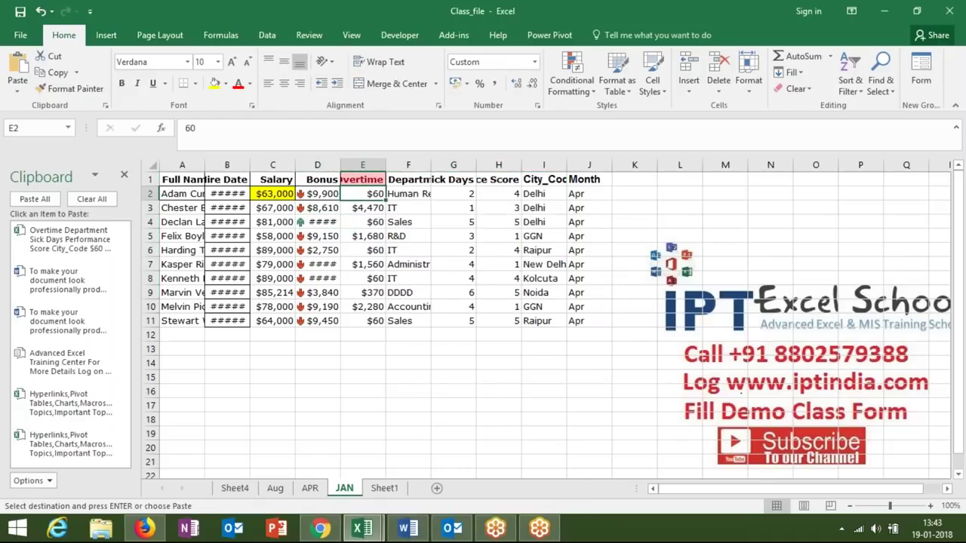
text(260)
key(Return)
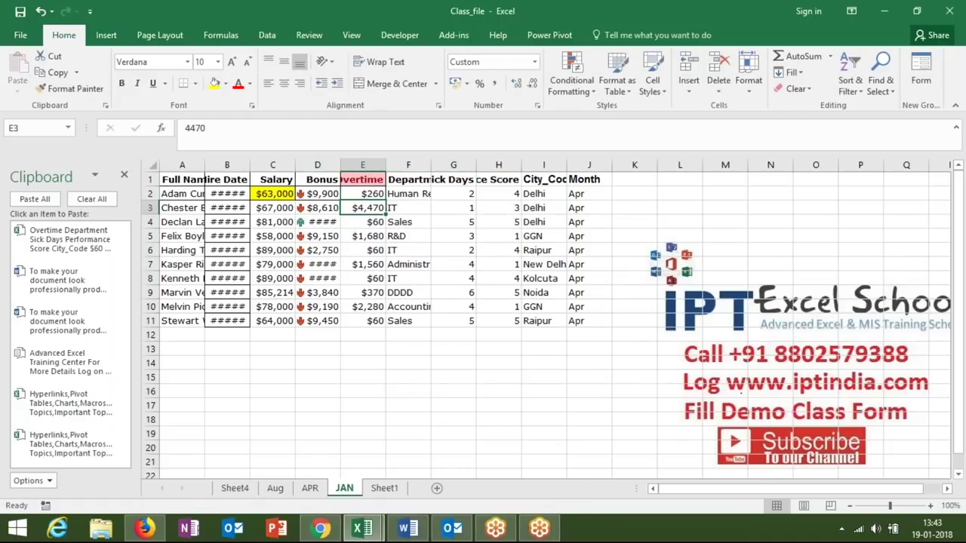
Step: Back in Word, confirm the linked table's first Overtime value now shows $260
key(alt+Tab)
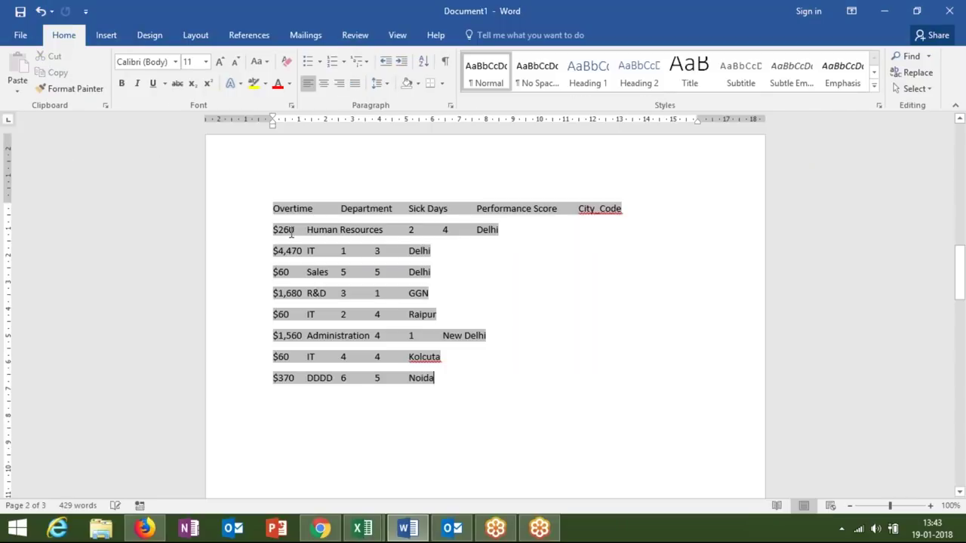
double_click(289, 230)
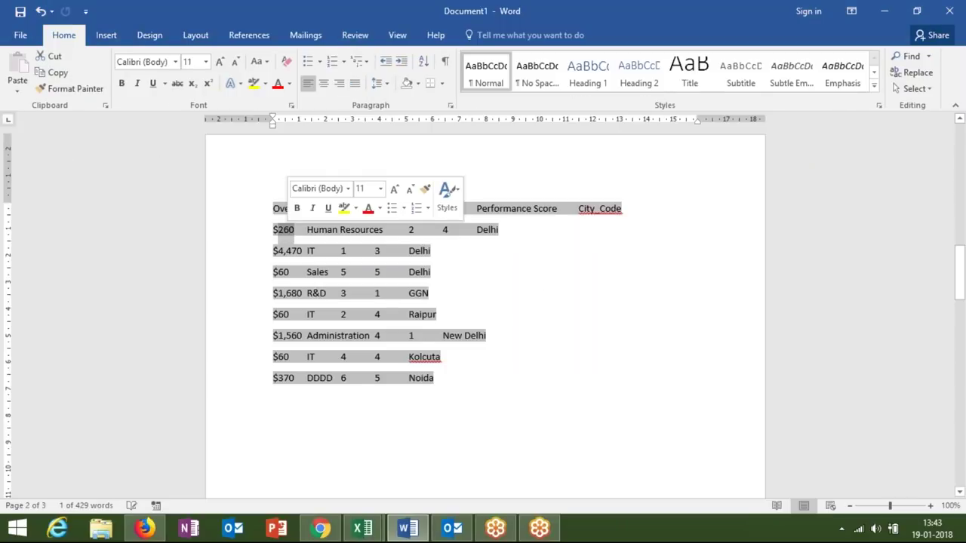
click(539, 296)
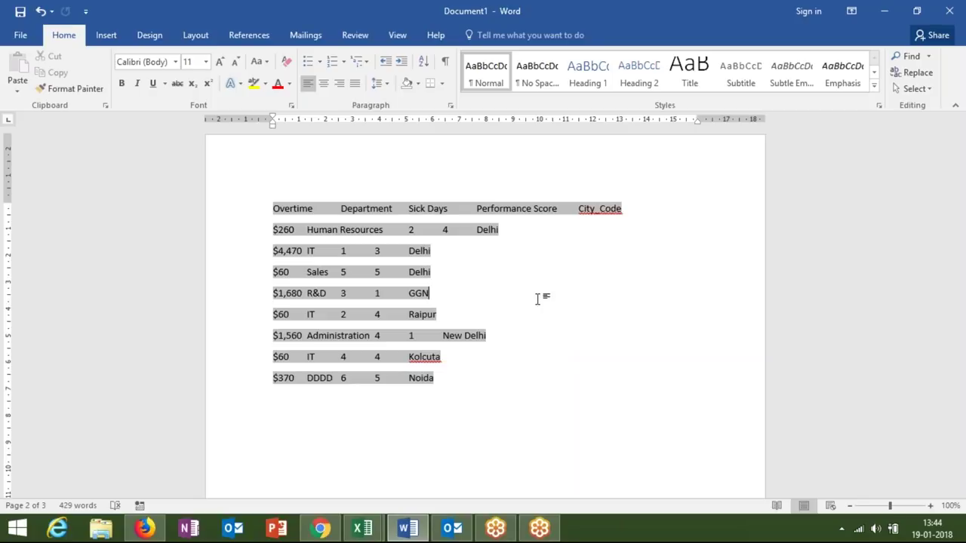
mouse_move(407, 528)
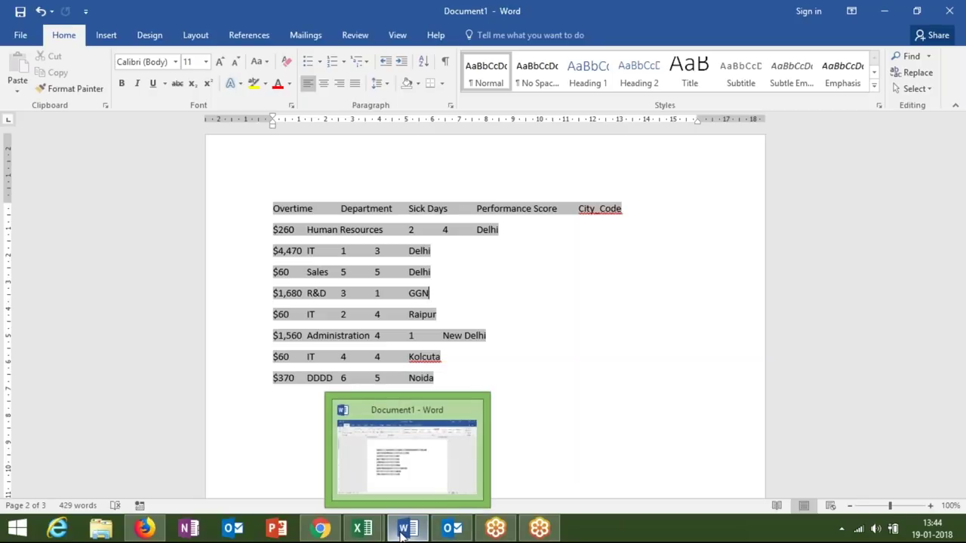
Step: Copy the channel's profile photo from the YouTube Studio video page with Copy image
click(330, 532)
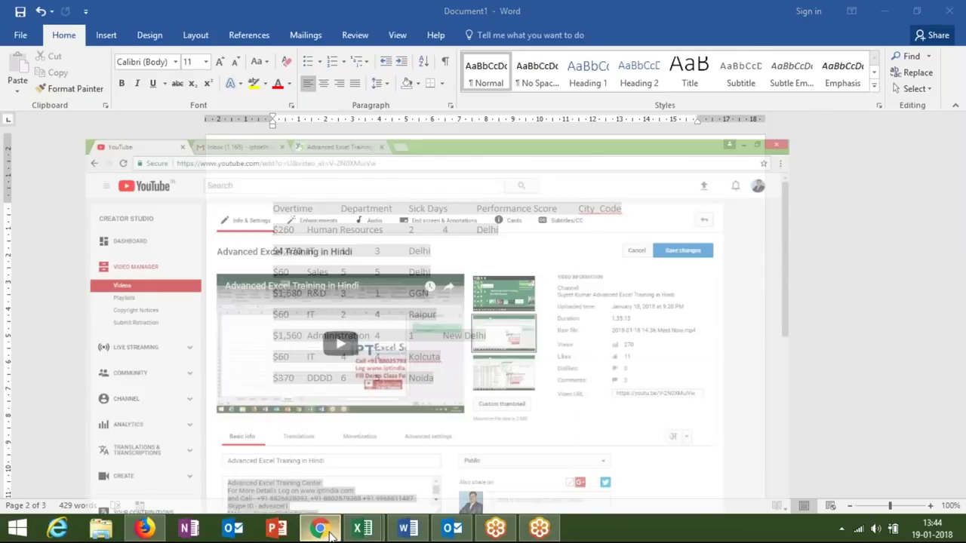
right_click(578, 221)
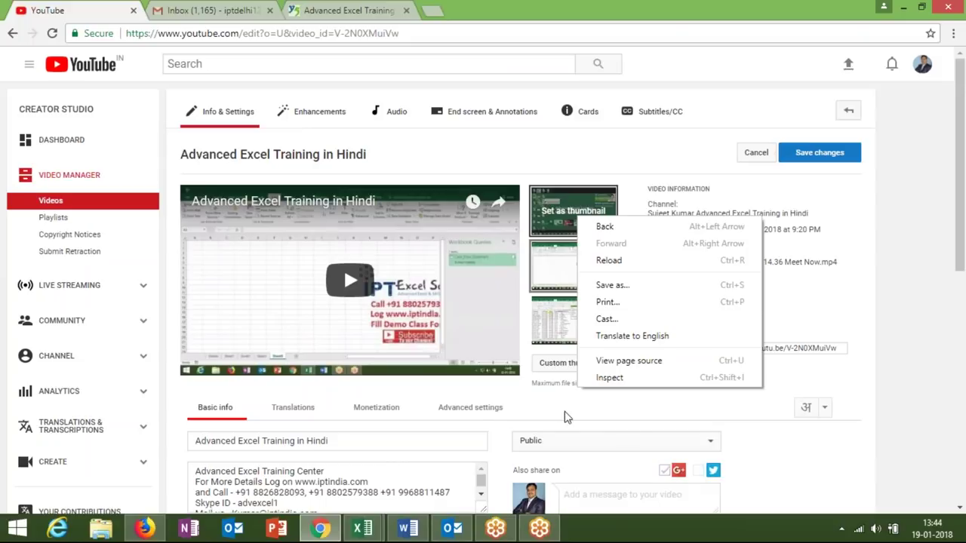
click(526, 509)
right_click(528, 505)
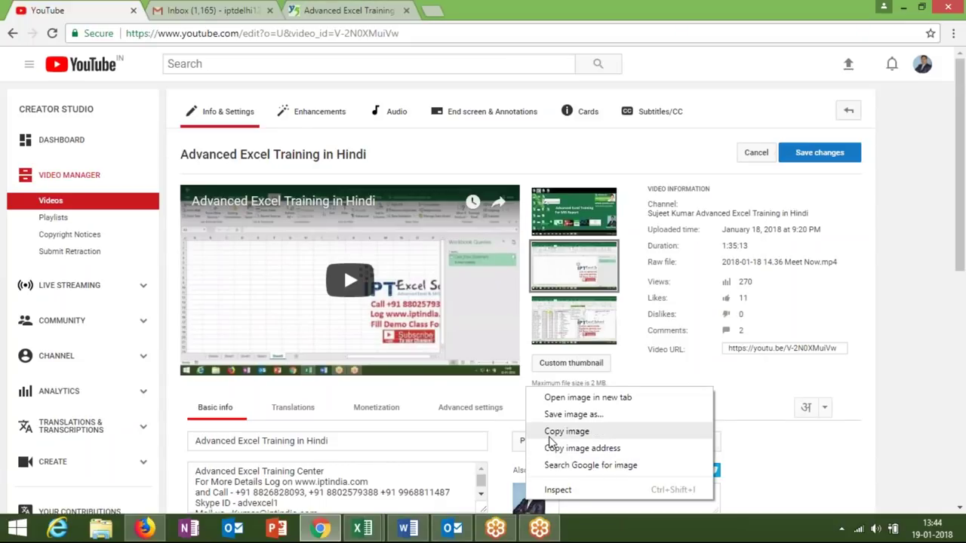
click(214, 12)
click(214, 12)
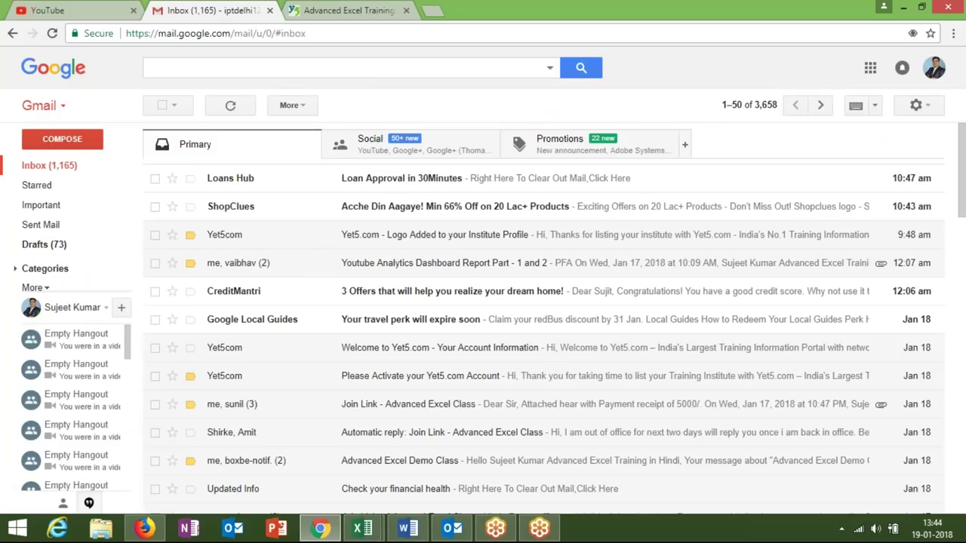
click(106, 17)
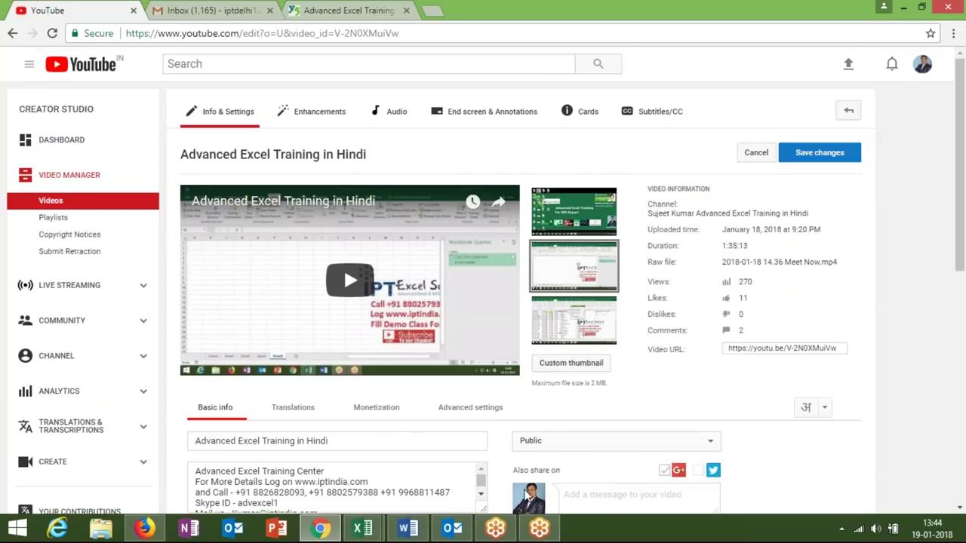
right_click(526, 492)
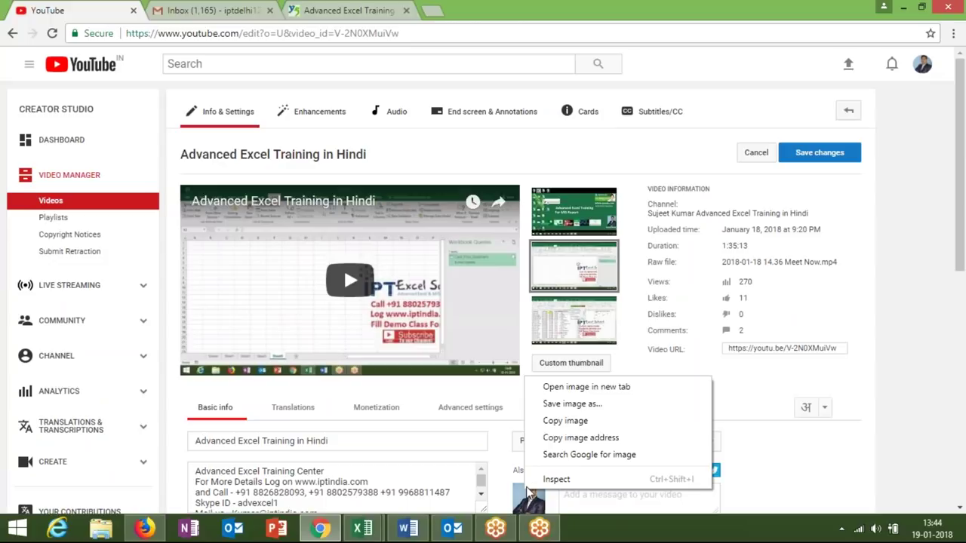
click(563, 429)
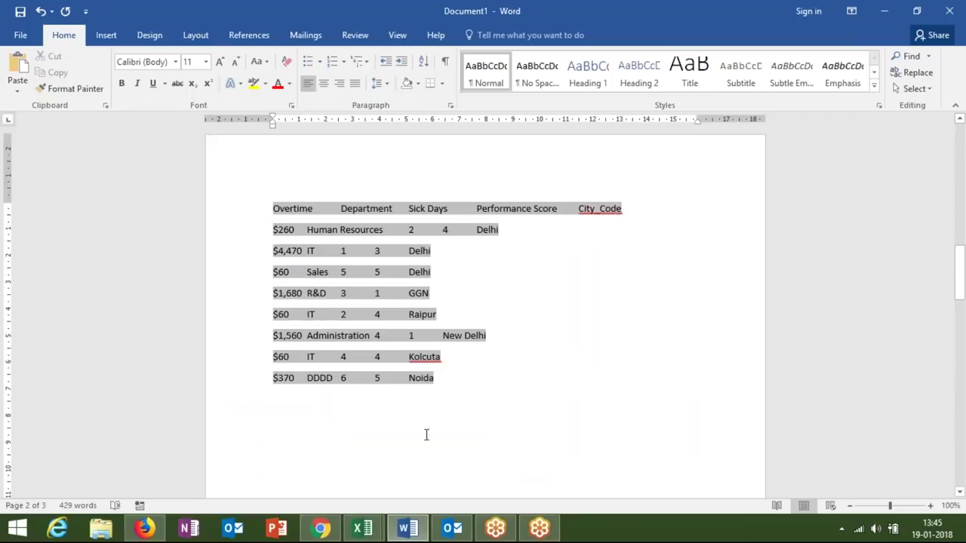
Step: Paste the copied profile photo into Word just below the linked data table
click(273, 421)
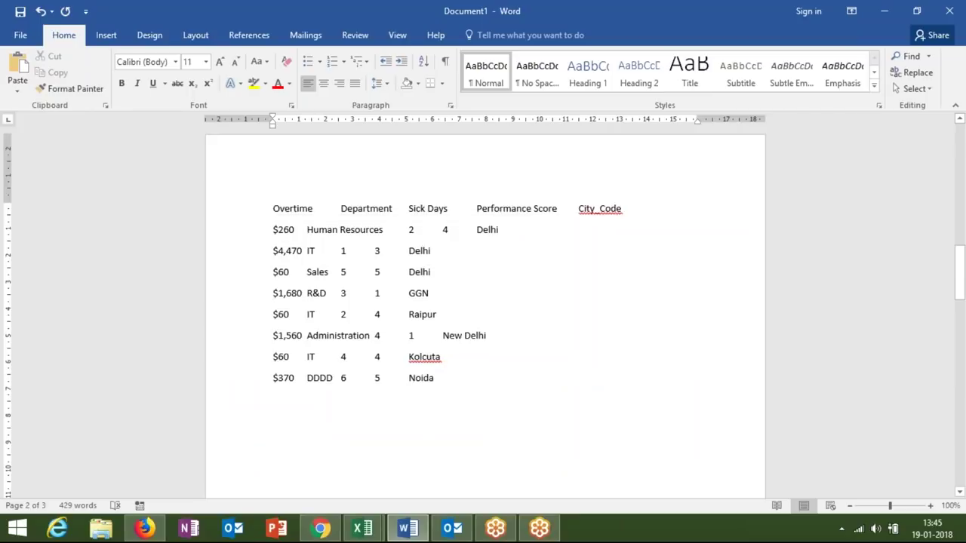
key(ctrl+v)
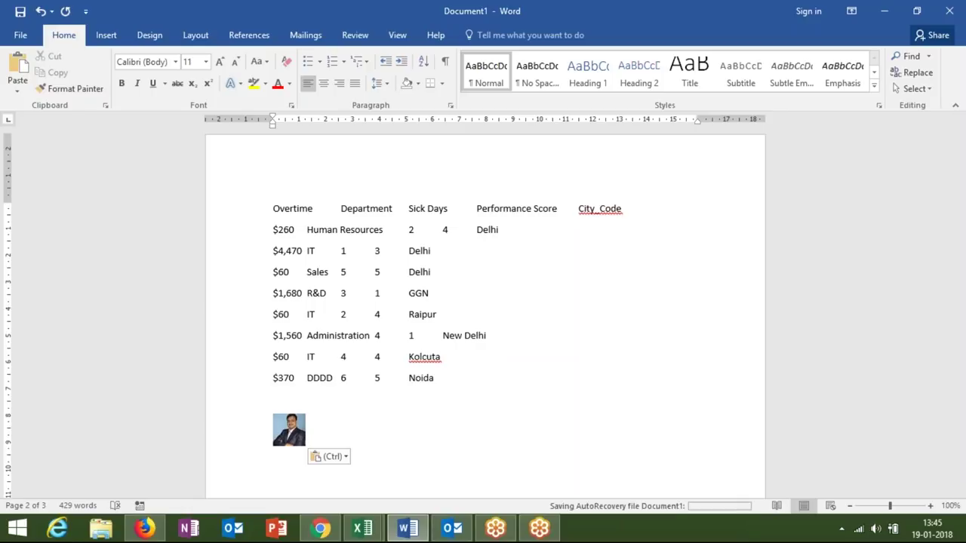
click(293, 427)
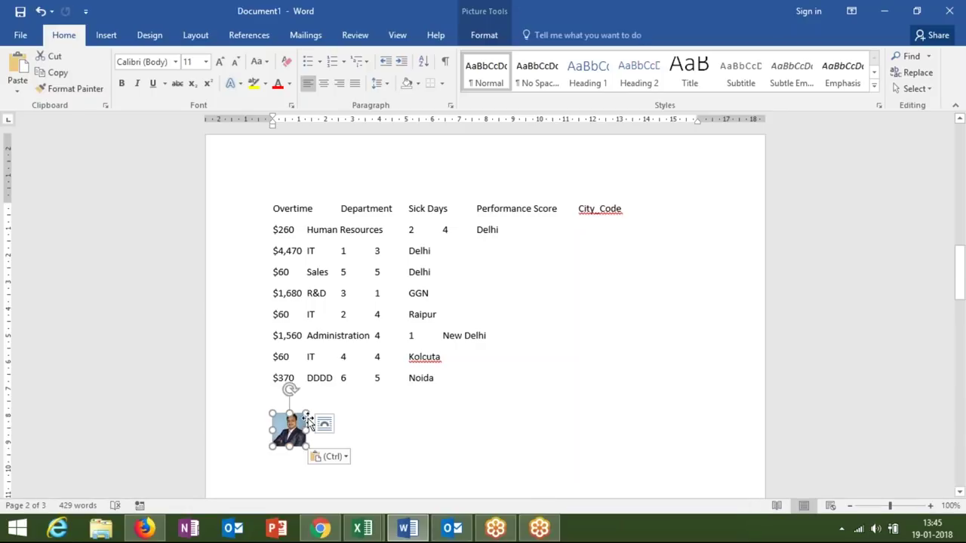
click(383, 432)
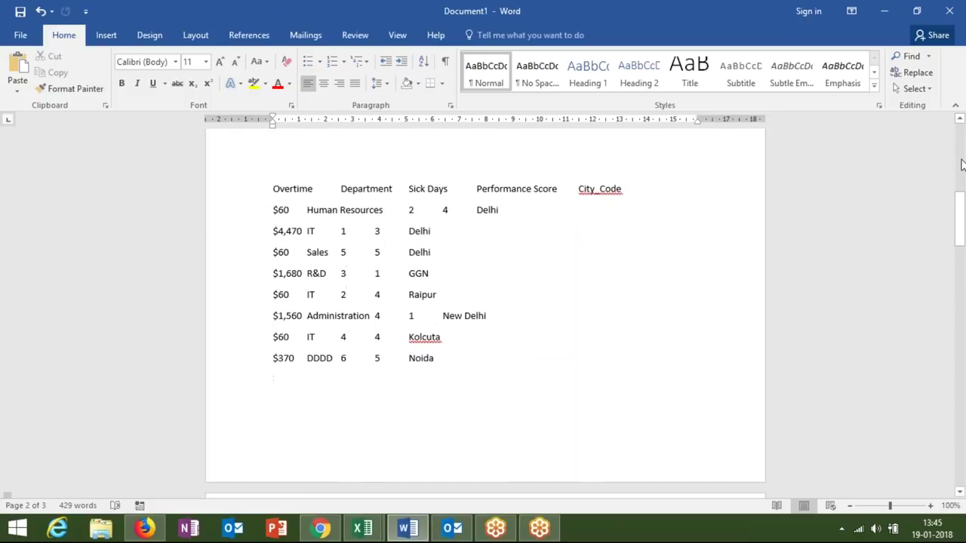
Step: Scroll up to the yellow-highlighted 'To make' and 'Themes and styles' paragraphs on page 1
scroll(962, 164, up, 5)
scroll(962, 165, up, 4)
scroll(962, 165, up, 4)
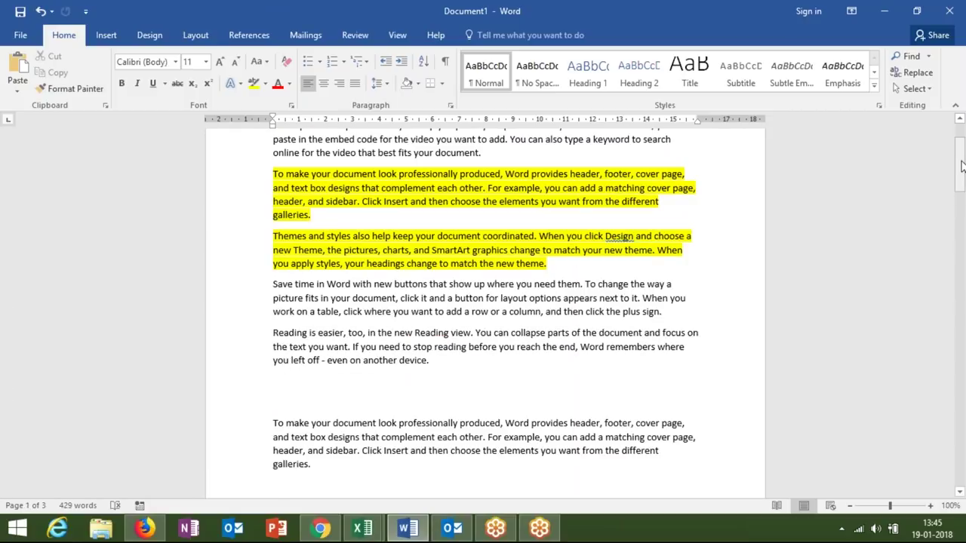
drag(961, 164, 961, 140)
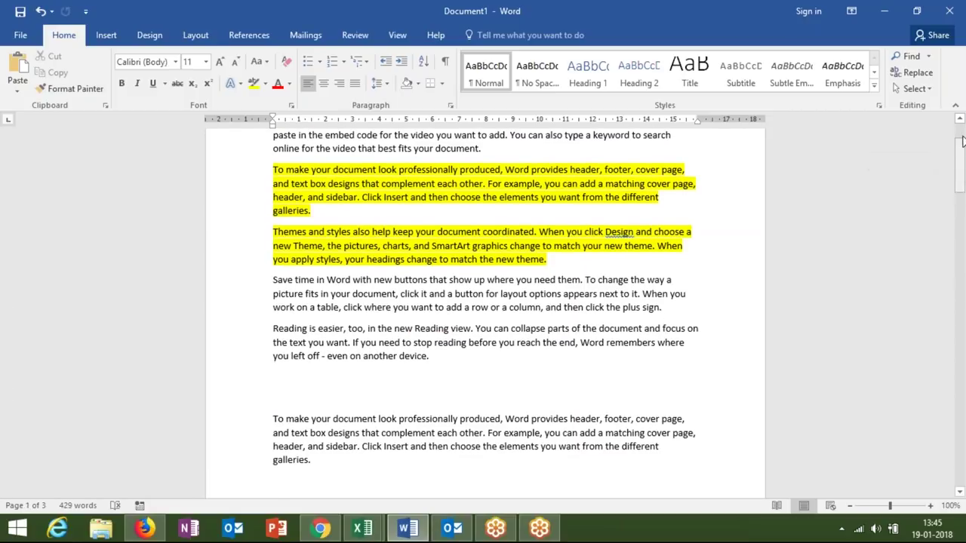
scroll(962, 136, up, 1)
scroll(962, 134, up, 1)
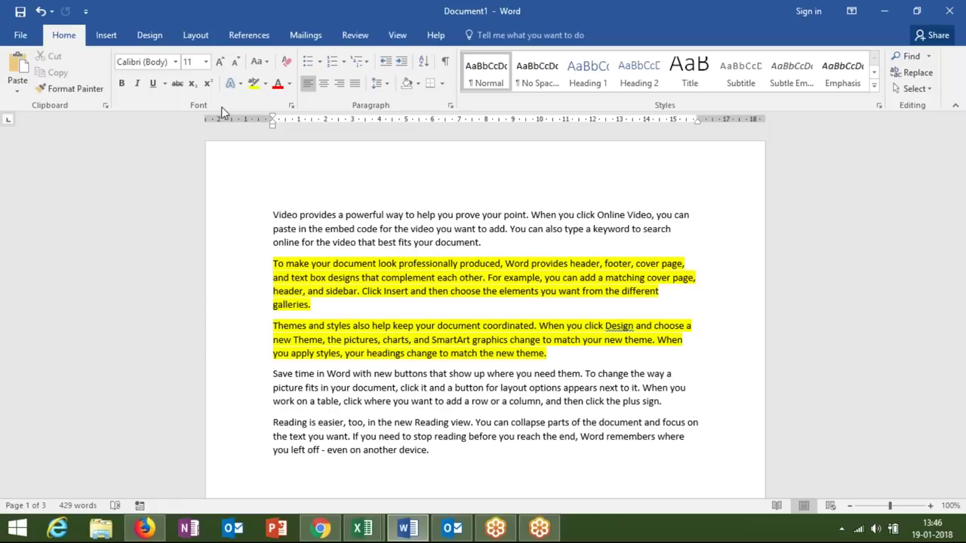
Step: Browse the Paste Special bitmap formats, cancel without pasting, then minimize Word to the desktop
click(18, 90)
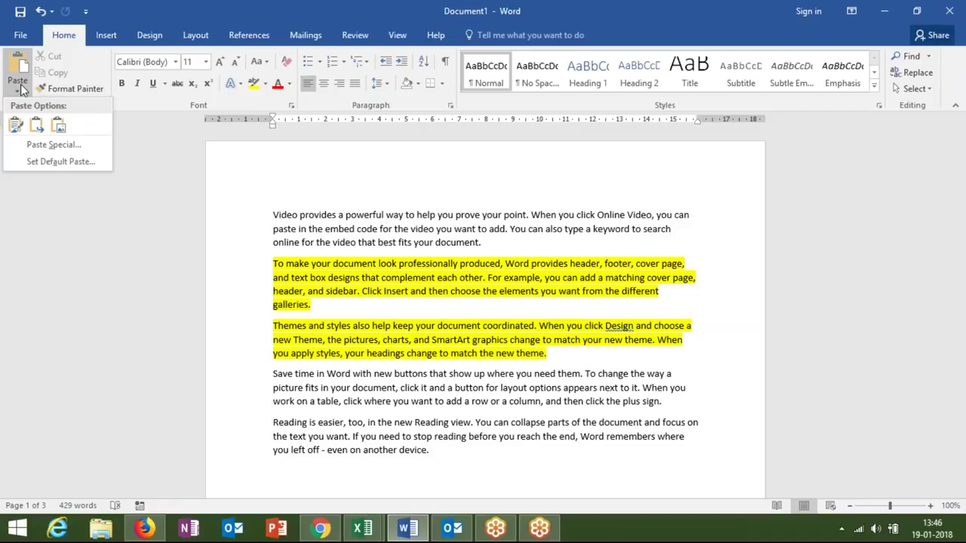
click(38, 144)
click(385, 204)
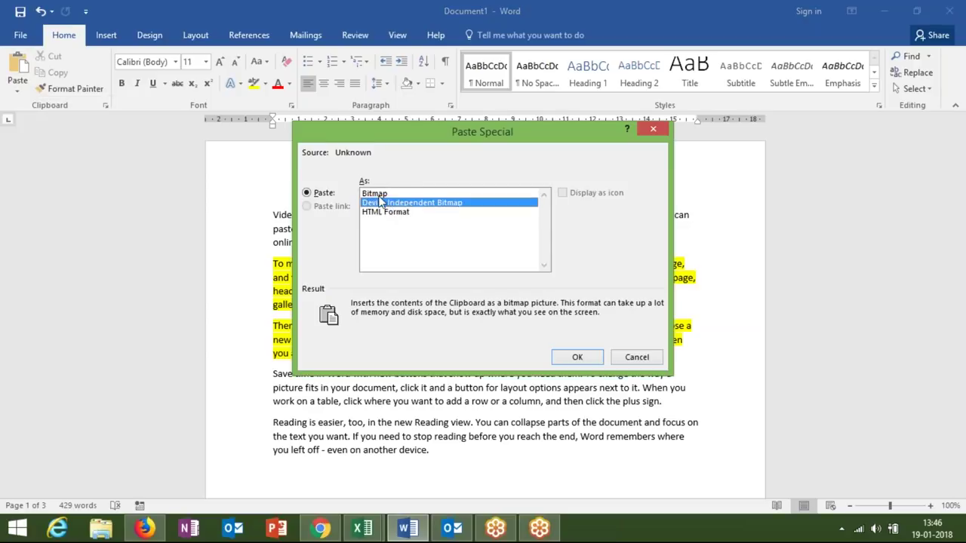
click(380, 196)
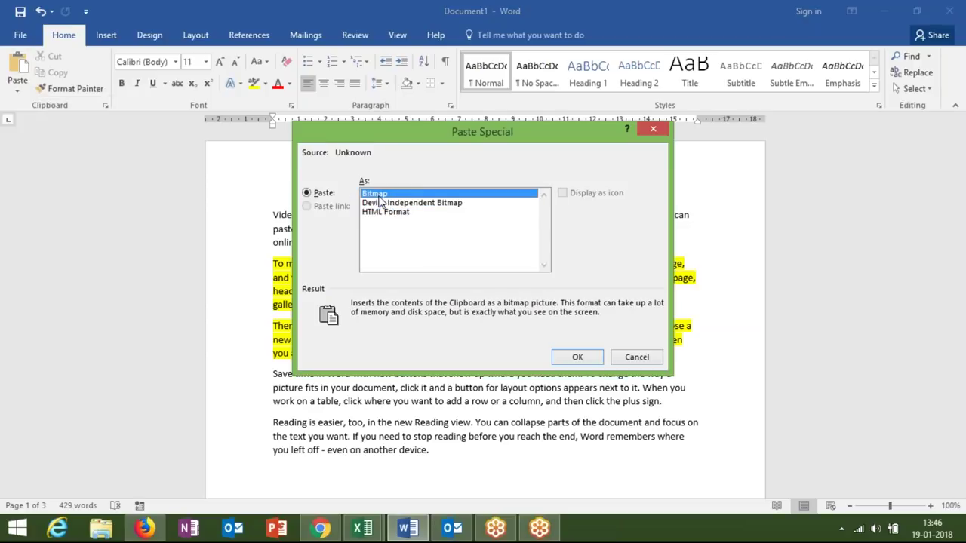
click(630, 361)
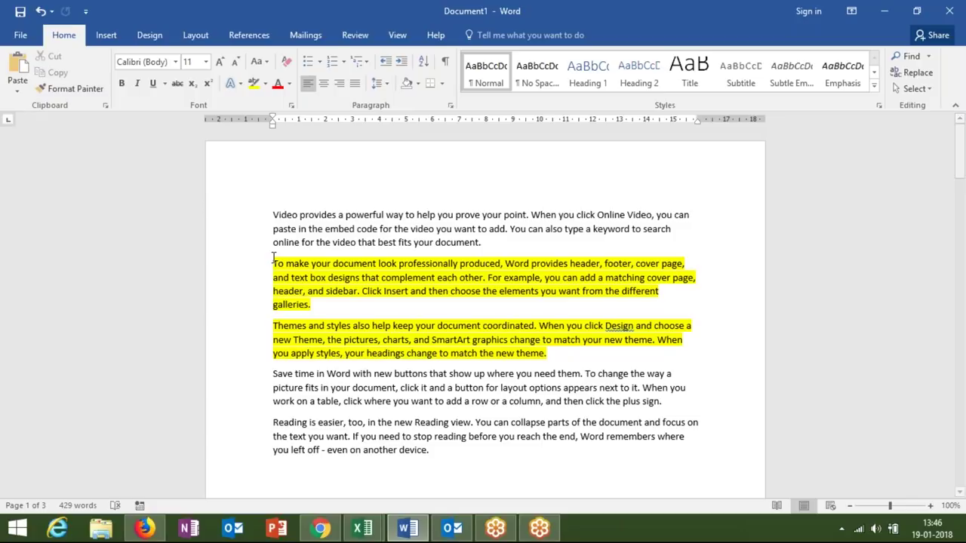
click(884, 11)
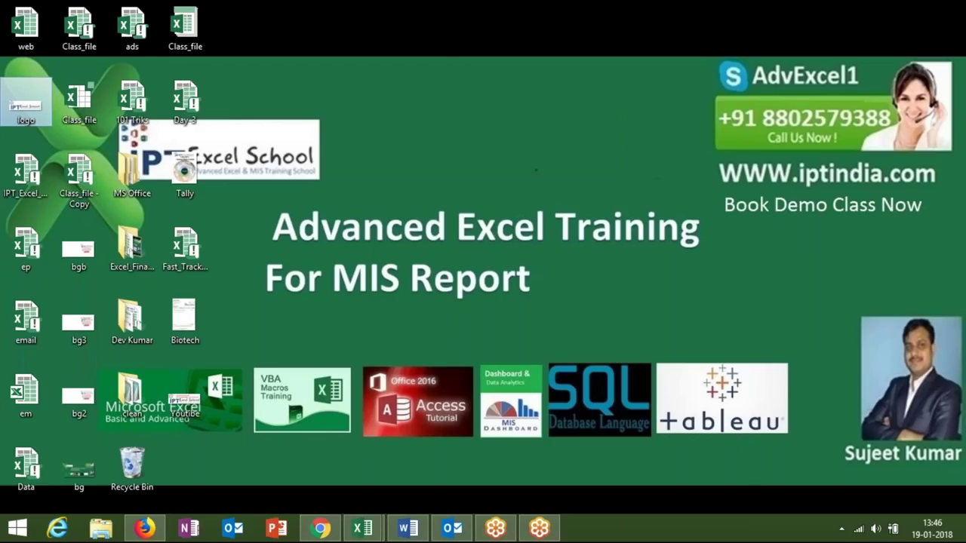
click(941, 21)
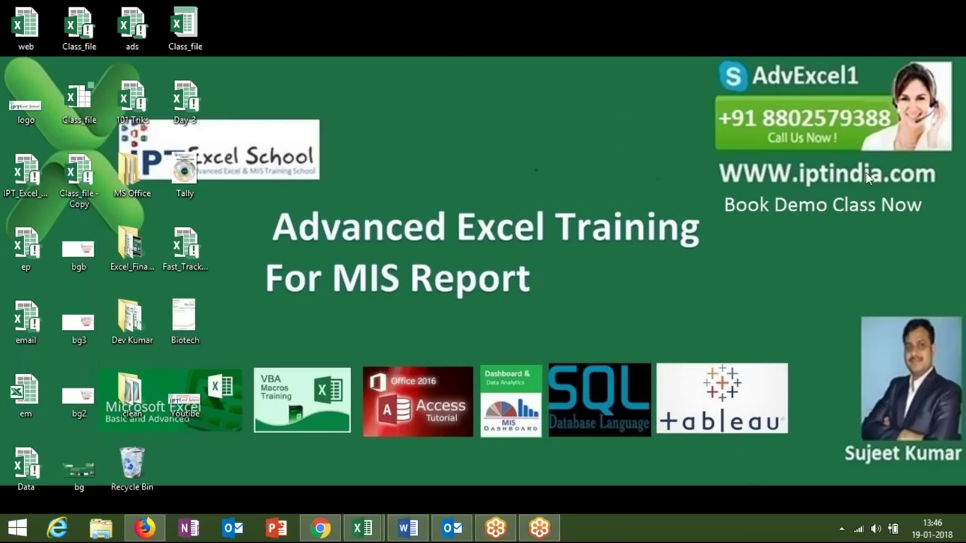